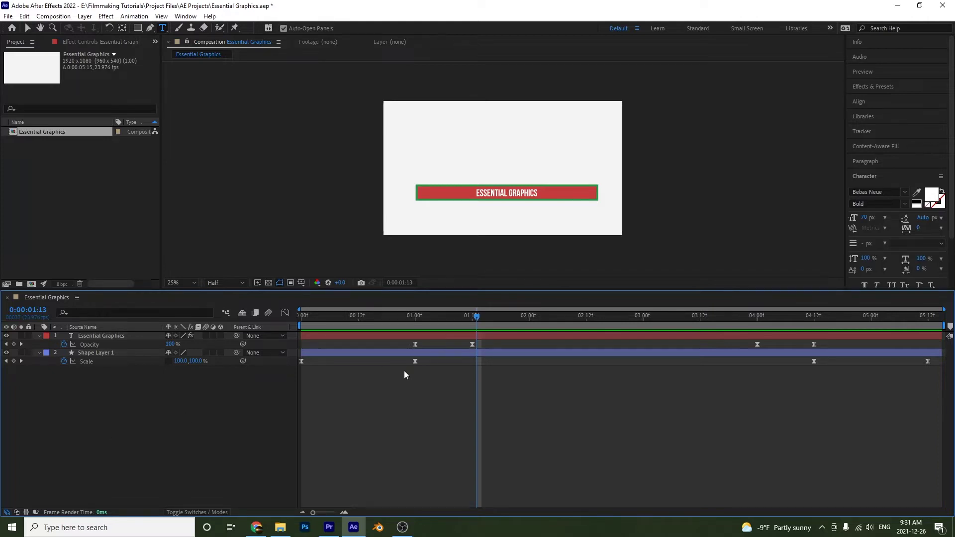
- Preview the banner and title animation from the start and return the current time to 0:00:00:00
key("Home")
key("space")
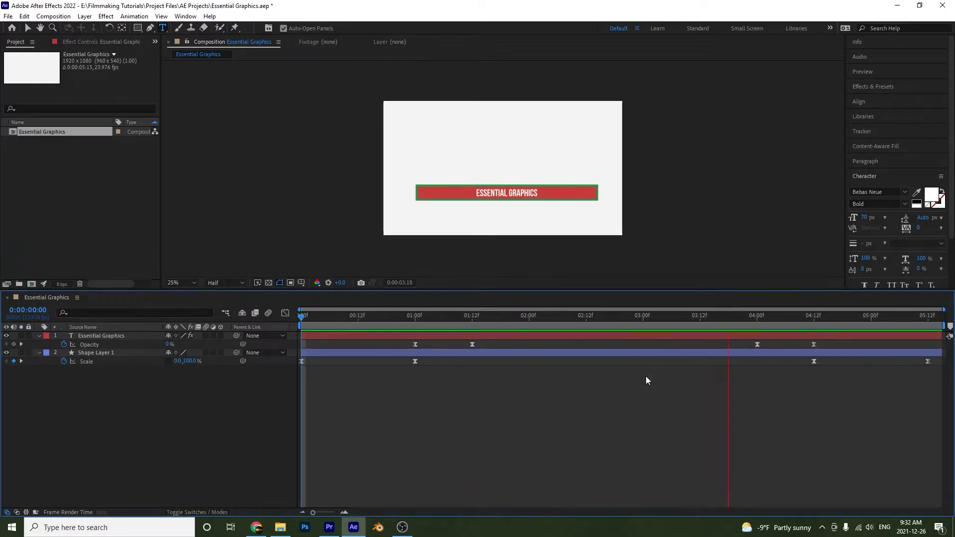
key("space")
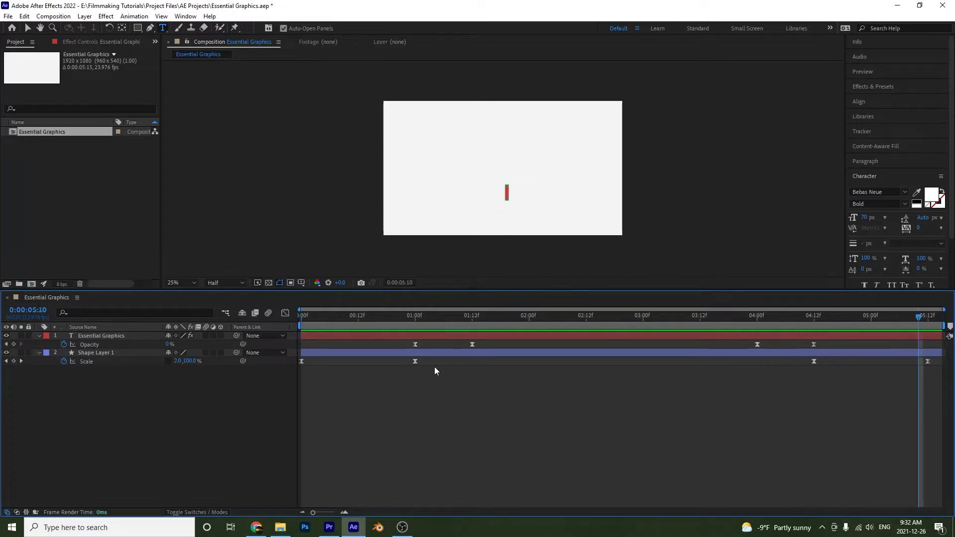
left_click_drag(425, 318, 302, 337)
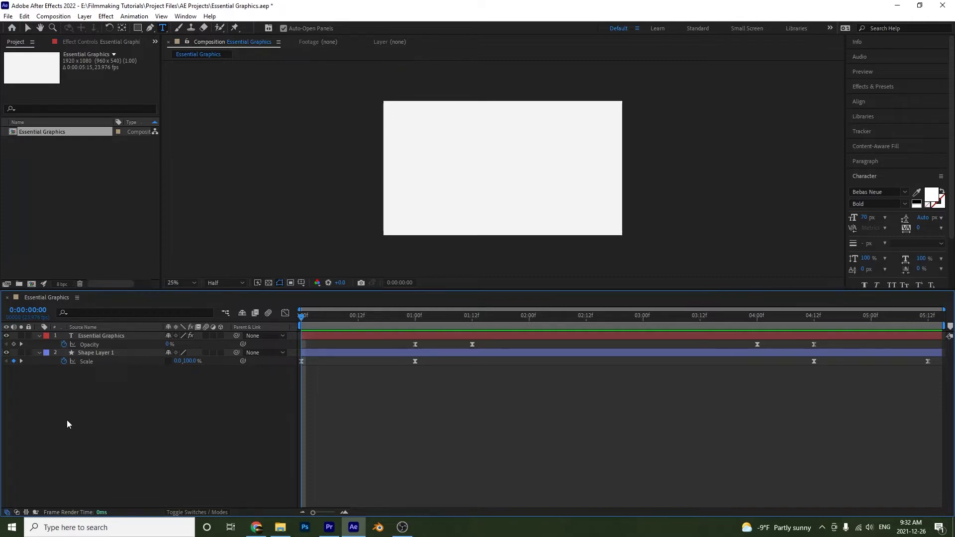
- Switch to the Essential Graphics workspace and bring up the Essential Graphics panel
left_click(829, 28)
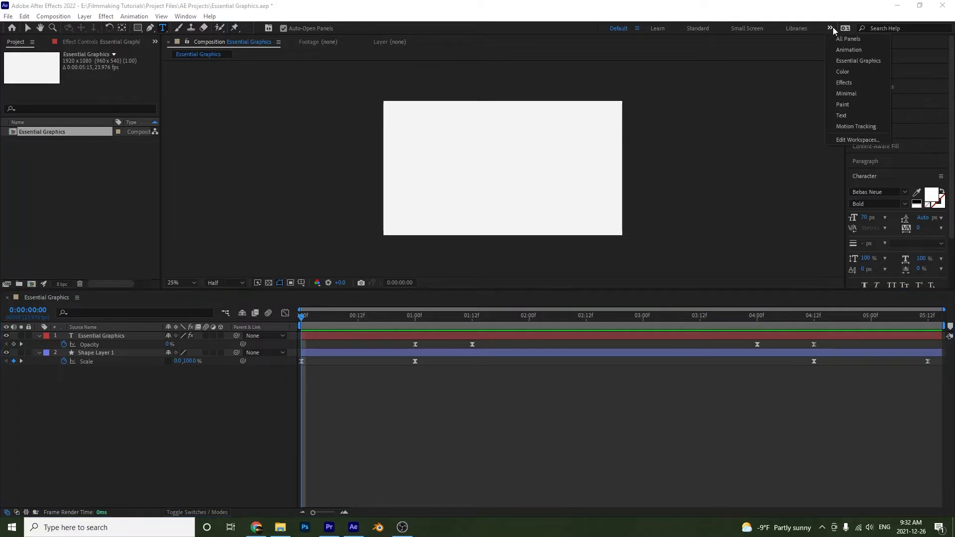
left_click(870, 62)
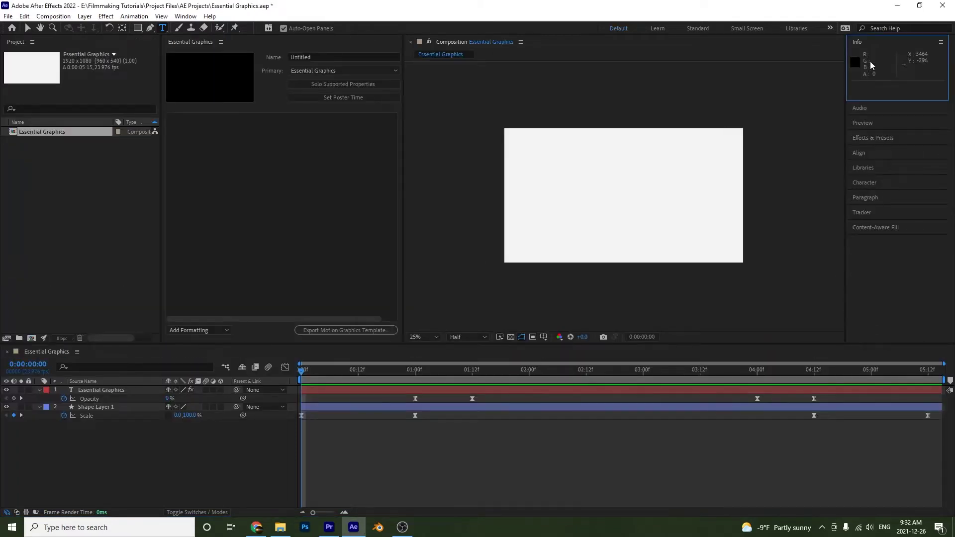
left_click(185, 16)
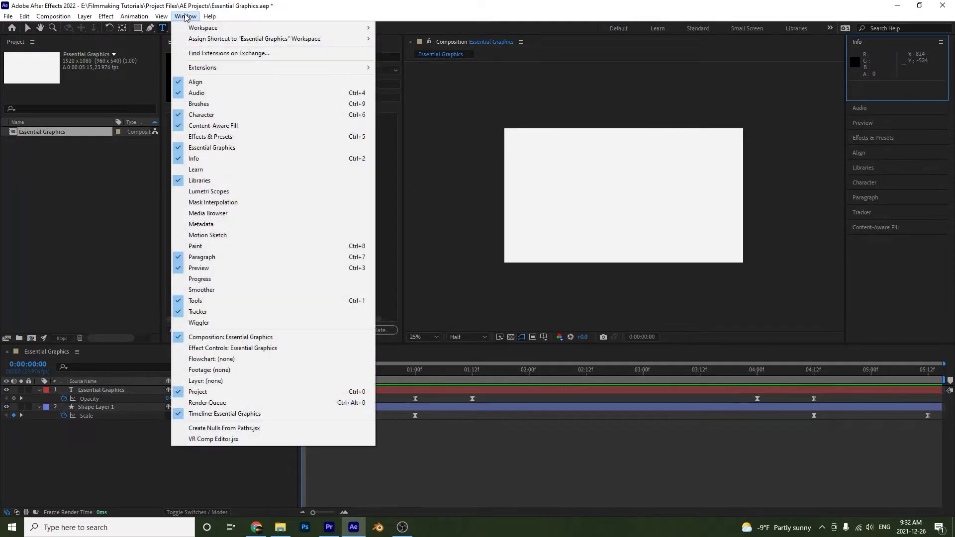
left_click(192, 148)
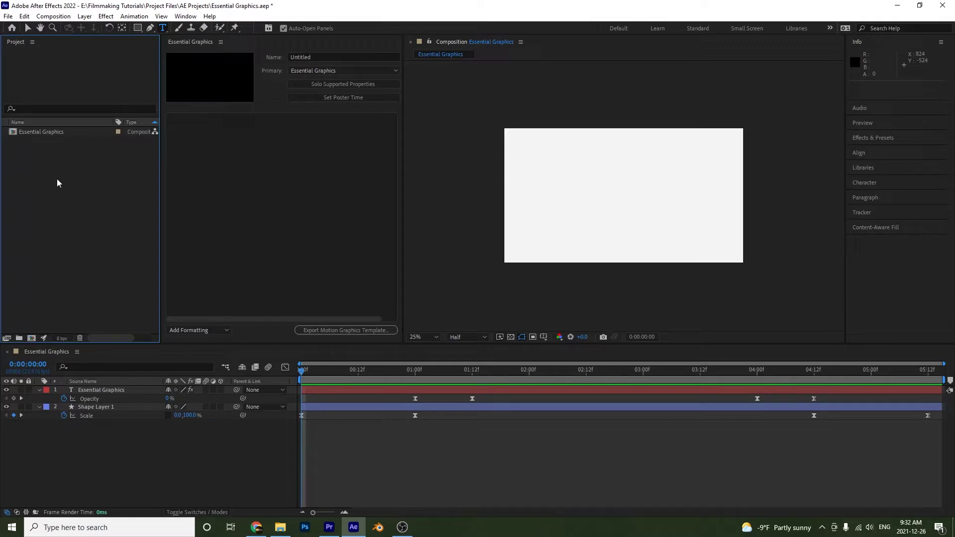
left_click(45, 130)
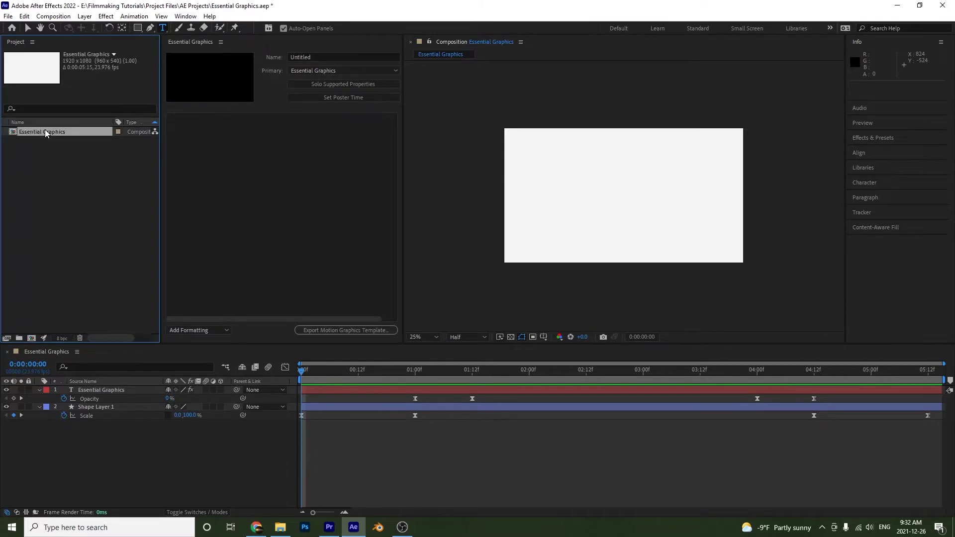
right_click(45, 130)
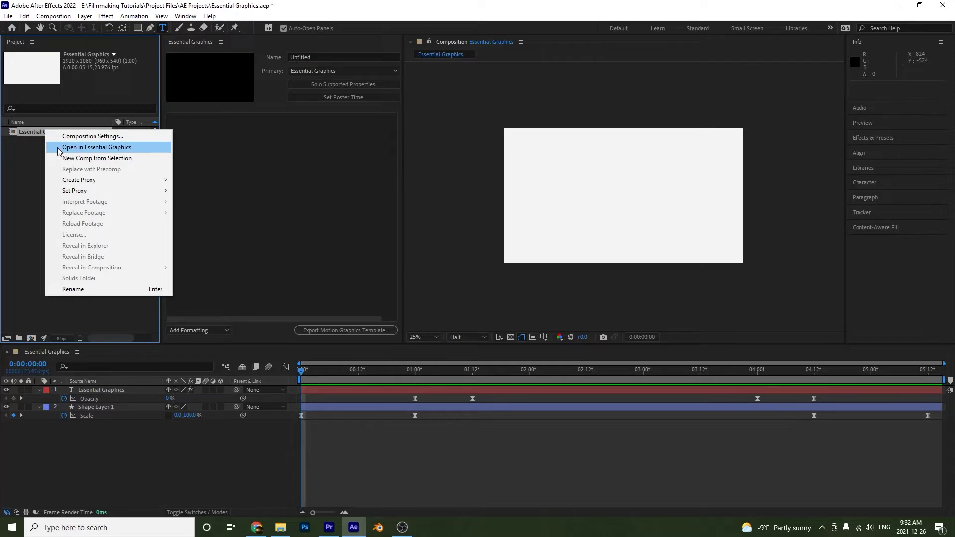
left_click(339, 180)
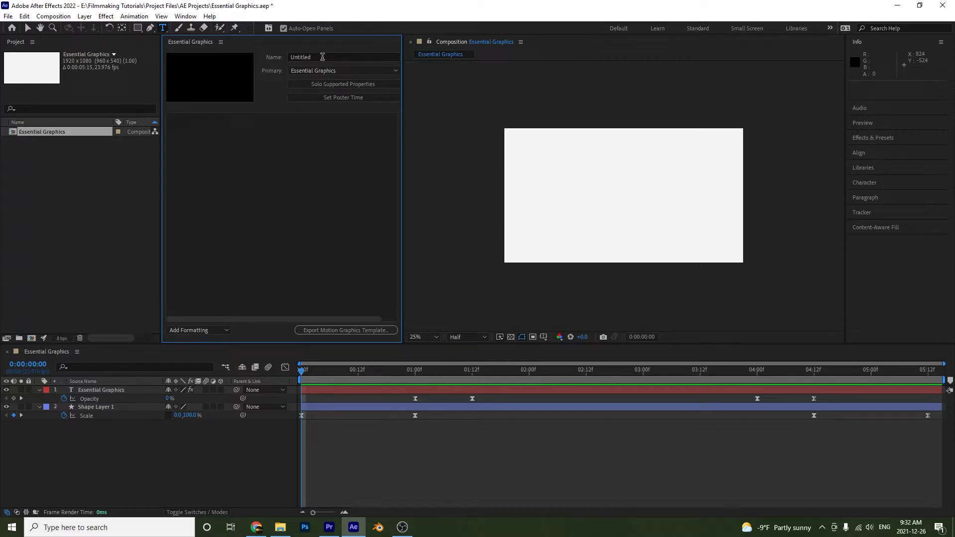
- Name the template "Essential Graphics Template - " followed by the creator's first name, with the Essential Graphics composition as its primary
left_click(323, 57)
type("Essentia")
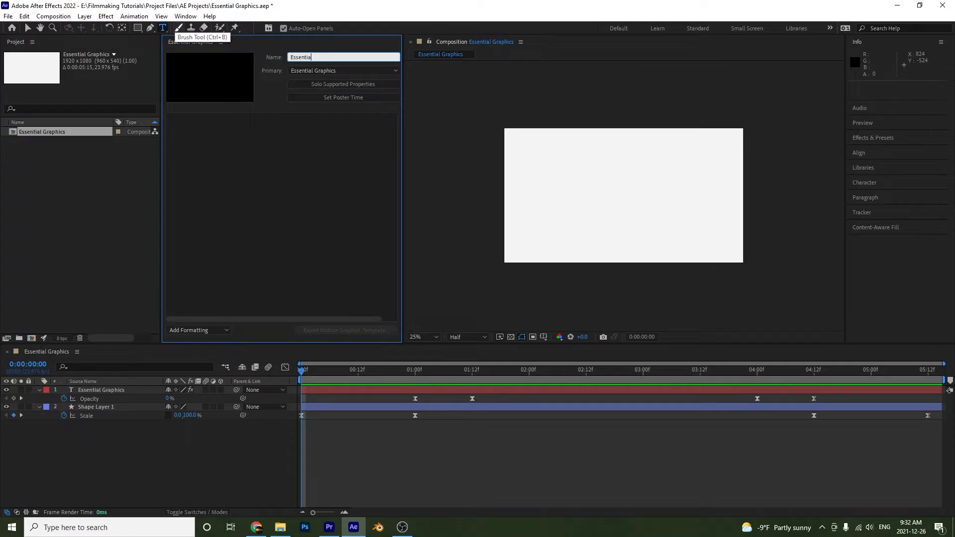
type("l Graphics Templat")
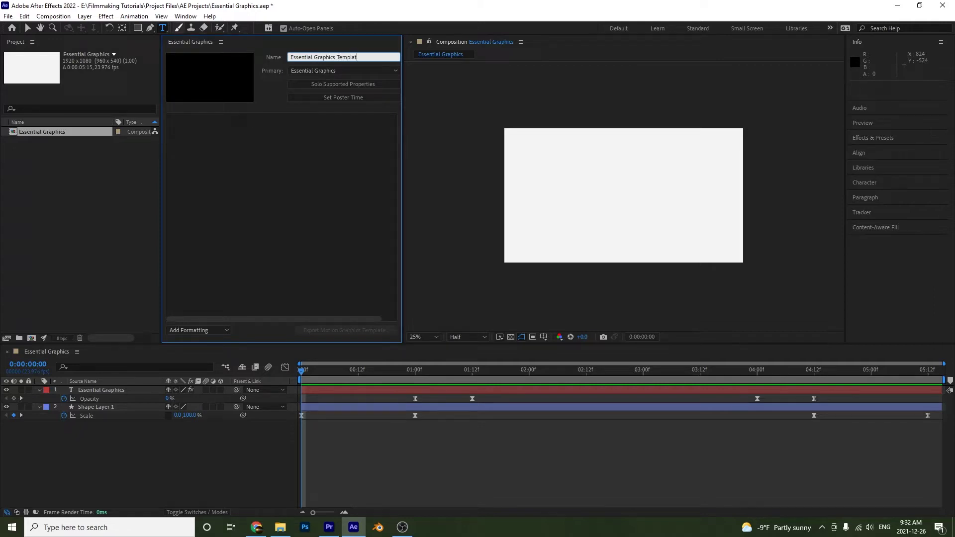
type("e - Kenneth")
key("Return")
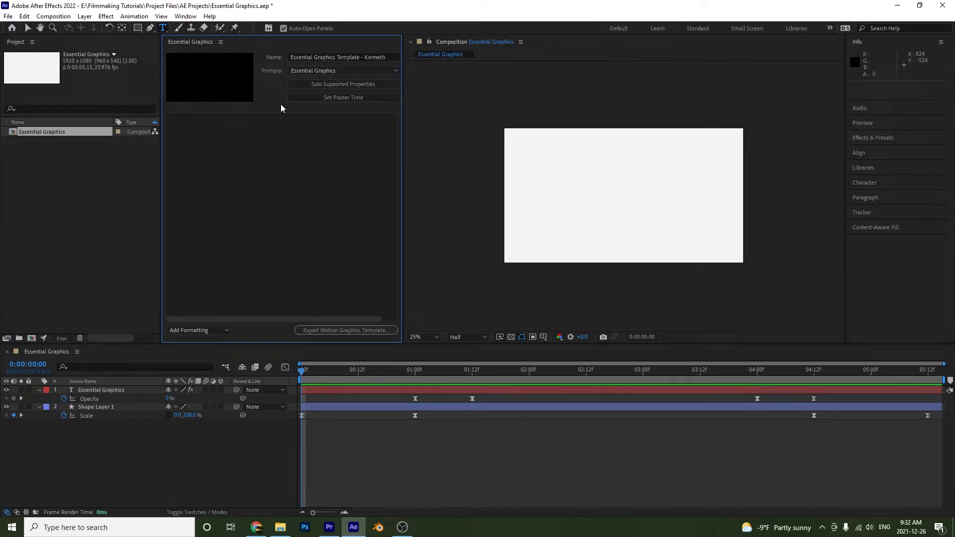
left_click(311, 71)
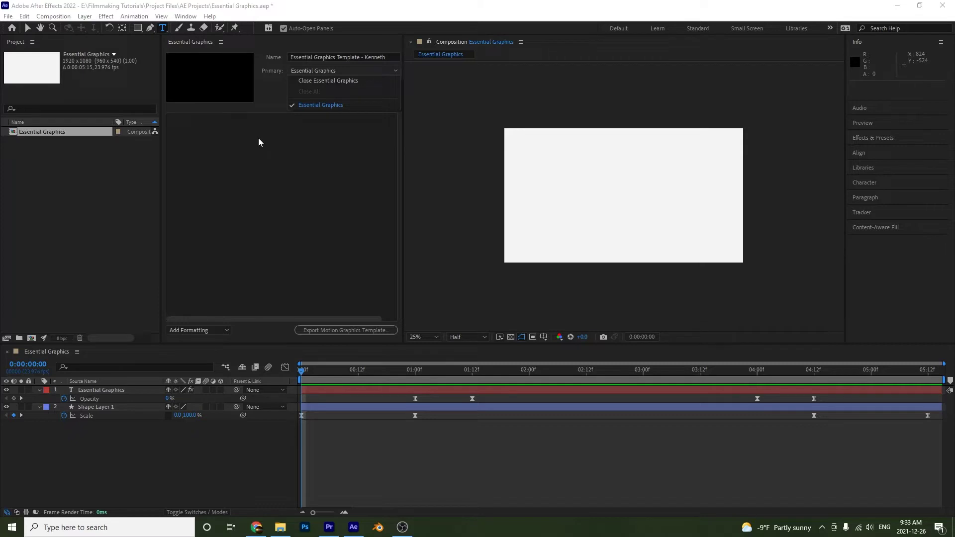
left_click(327, 107)
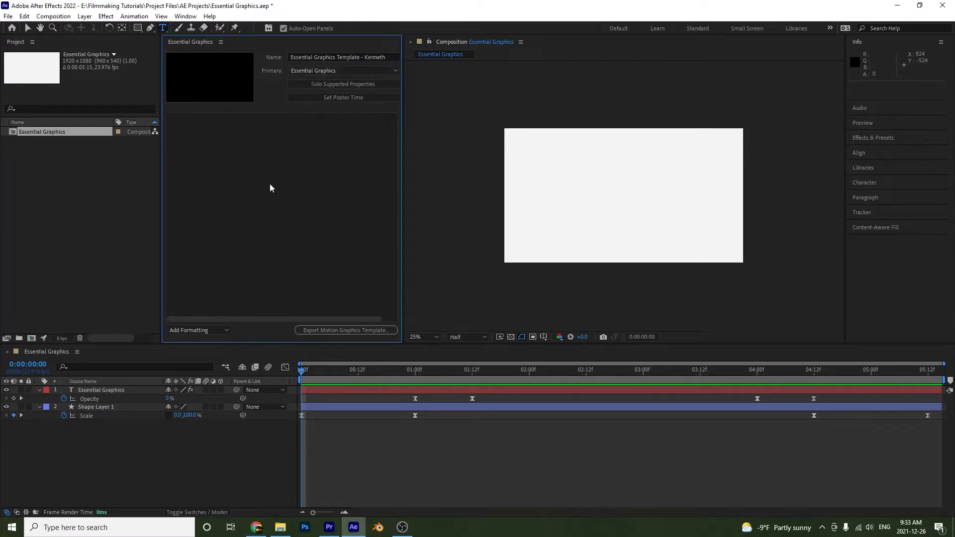
- Solo the supported properties in the enlarged timeline and, at 0:00:02:03, add the text layer's Source Text to the template
left_click(324, 85)
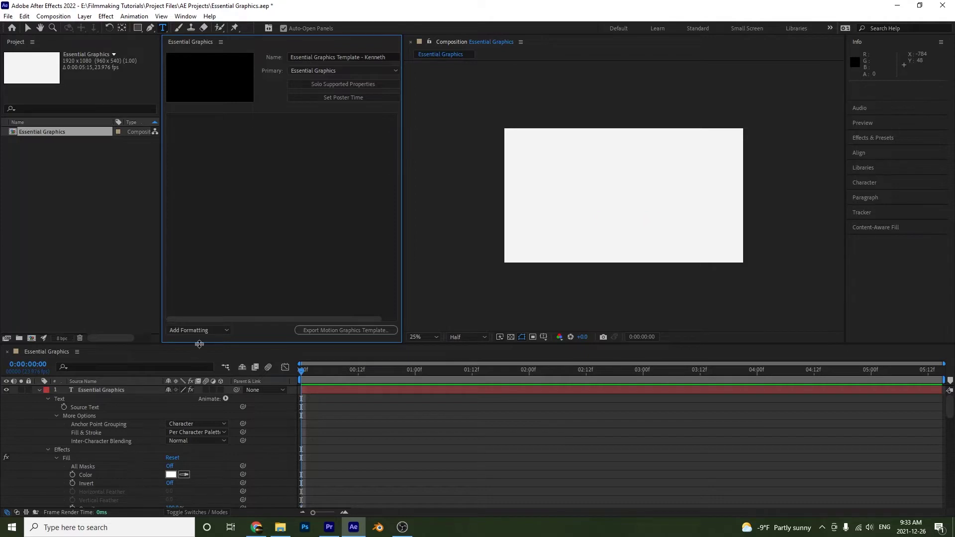
left_click_drag(201, 344, 203, 277)
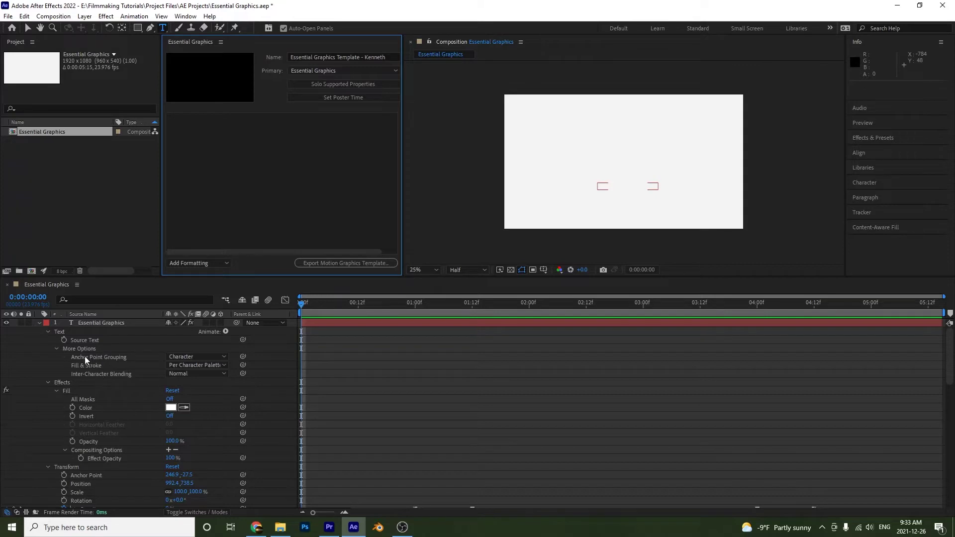
left_click_drag(477, 302, 544, 303)
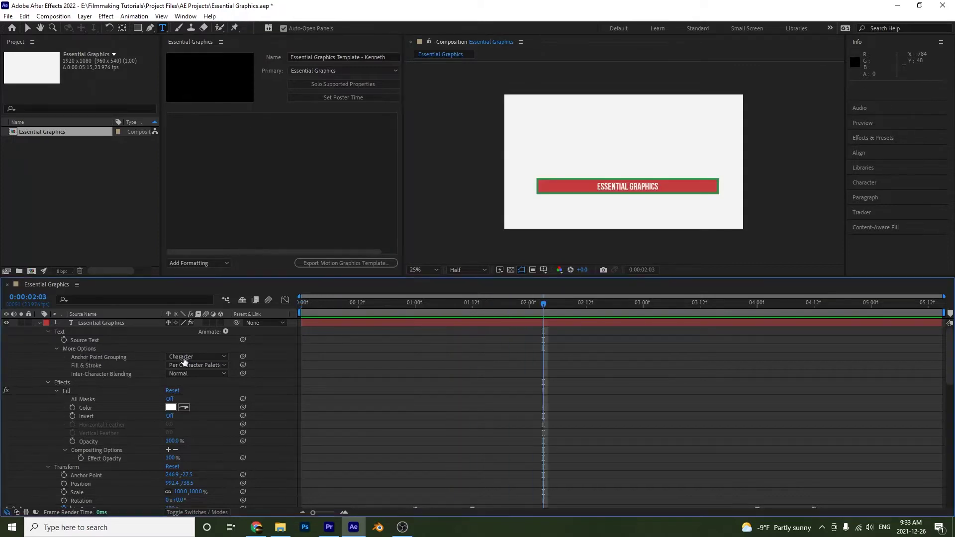
left_click_drag(88, 342, 246, 148)
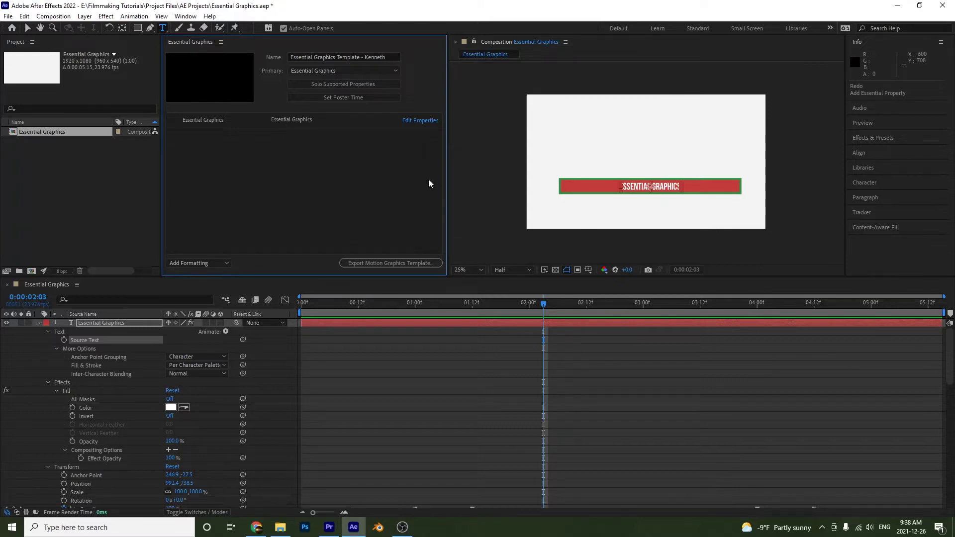
- Try replacing the exposed text's content with a first name and undo the replacement
left_click(297, 119)
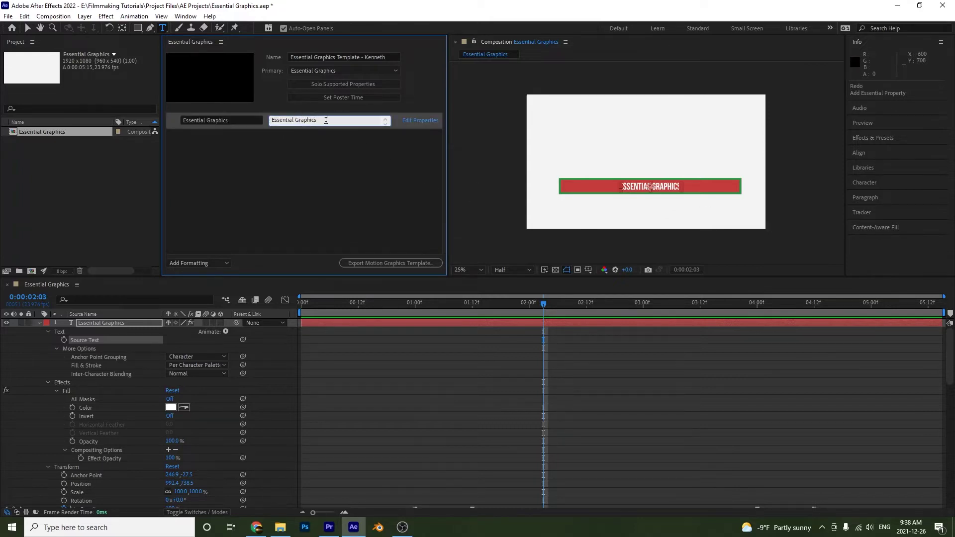
type("Kenneth")
left_click(347, 157)
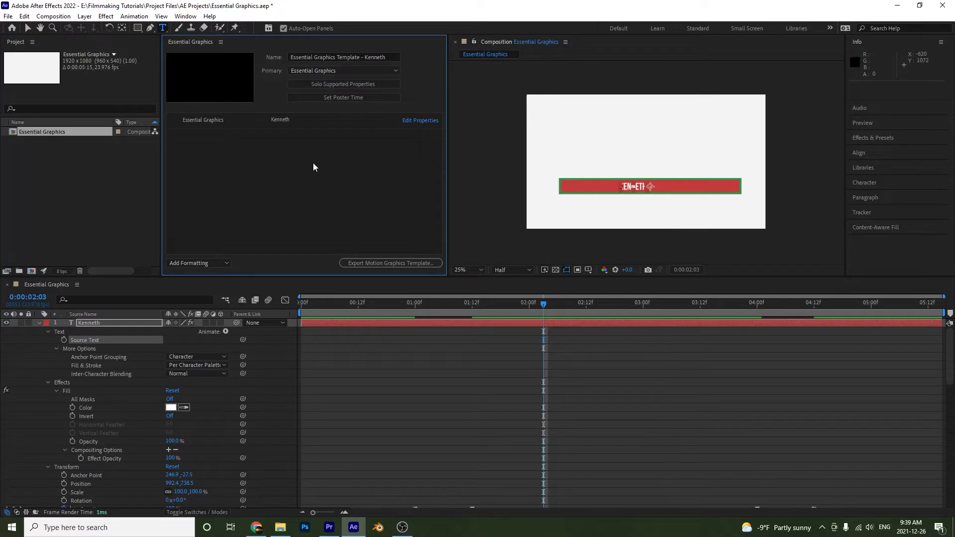
key("ctrl+z")
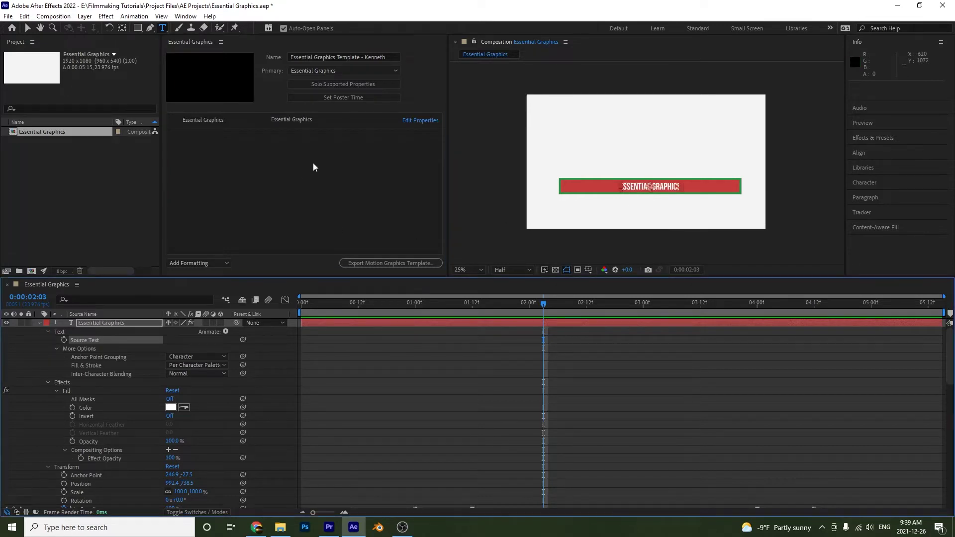
- Rename the exposed text property in the template to "Main Text"
left_click(213, 121)
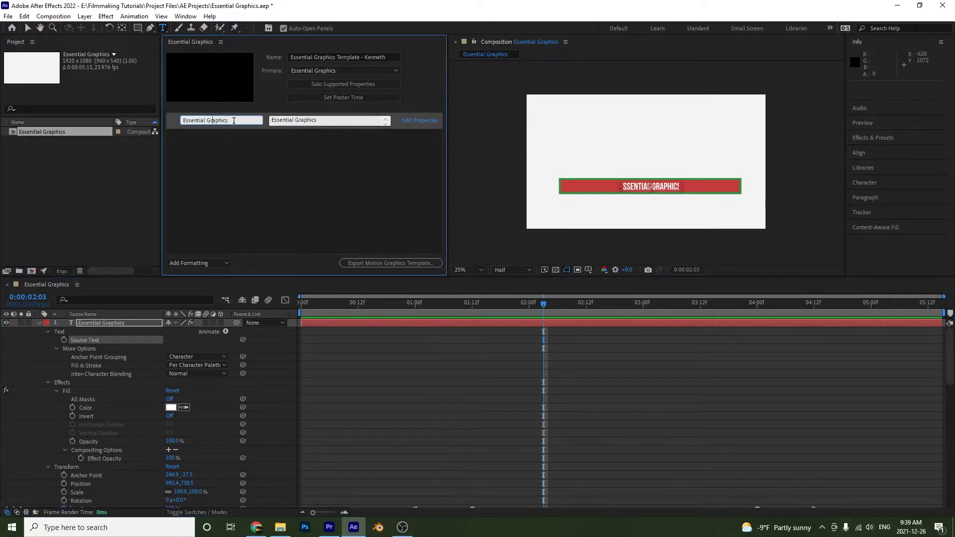
left_click_drag(225, 120, 183, 120)
type("Main Text")
left_click(253, 190)
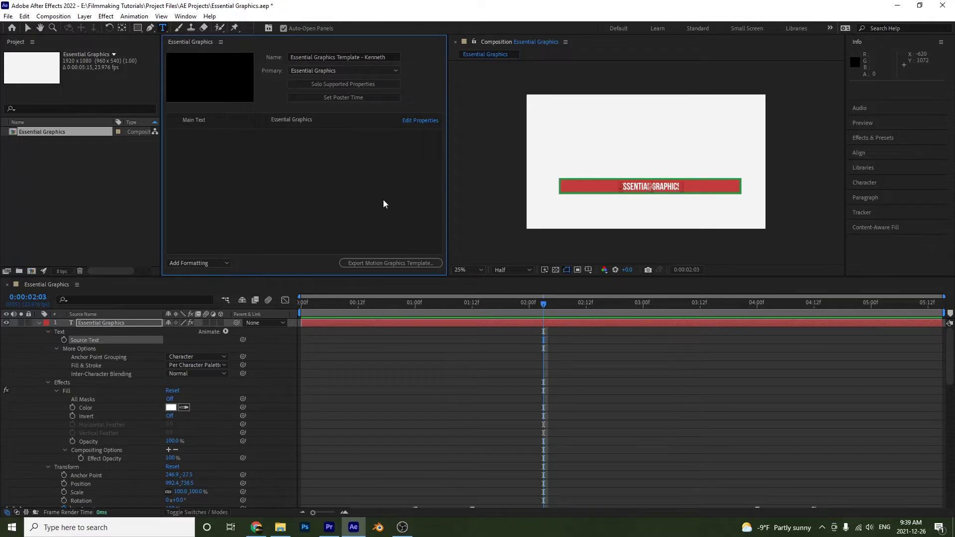
- Enable custom font selection, font size adjustment and faux styles for the Main Text property
left_click(416, 120)
mouse_move(489, 117)
left_mouse_down()
mouse_move(489, 102)
mouse_move(486, 117)
left_mouse_up()
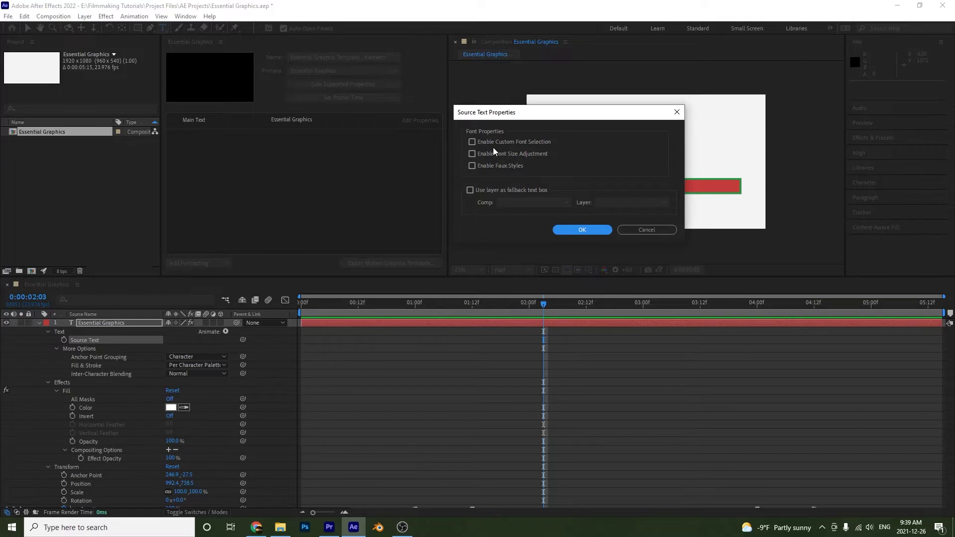
left_click(472, 141)
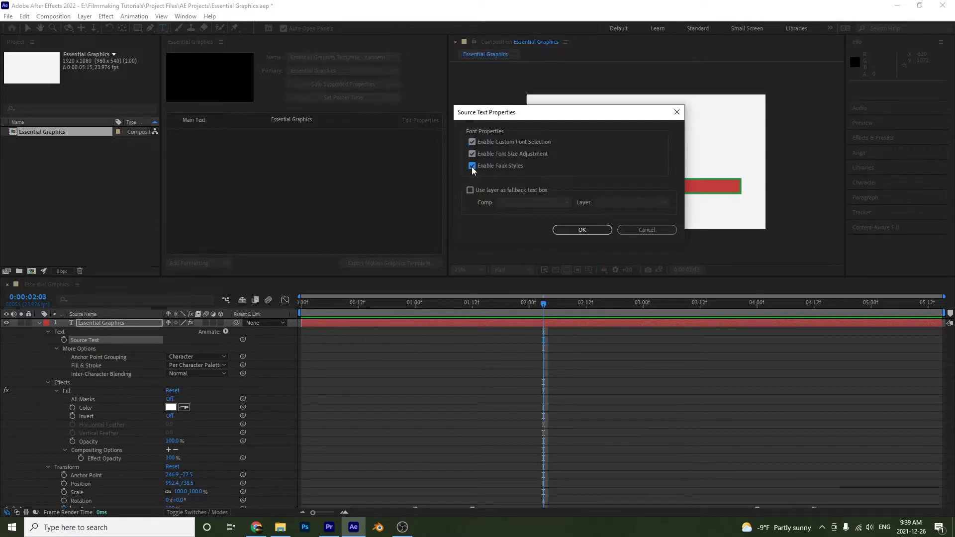
left_click(565, 230)
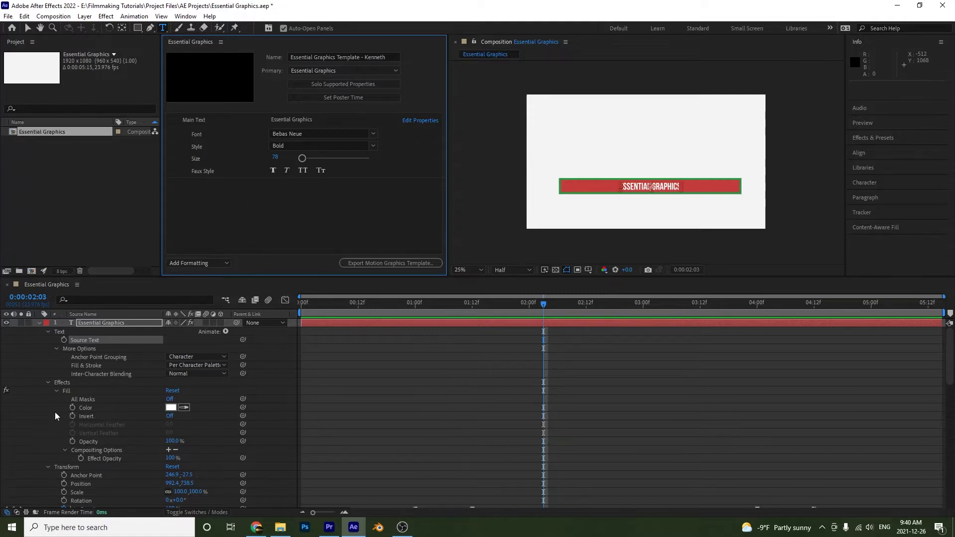
- Add the Color and Opacity properties of the text layer's Fill effect to the template
left_click(89, 408)
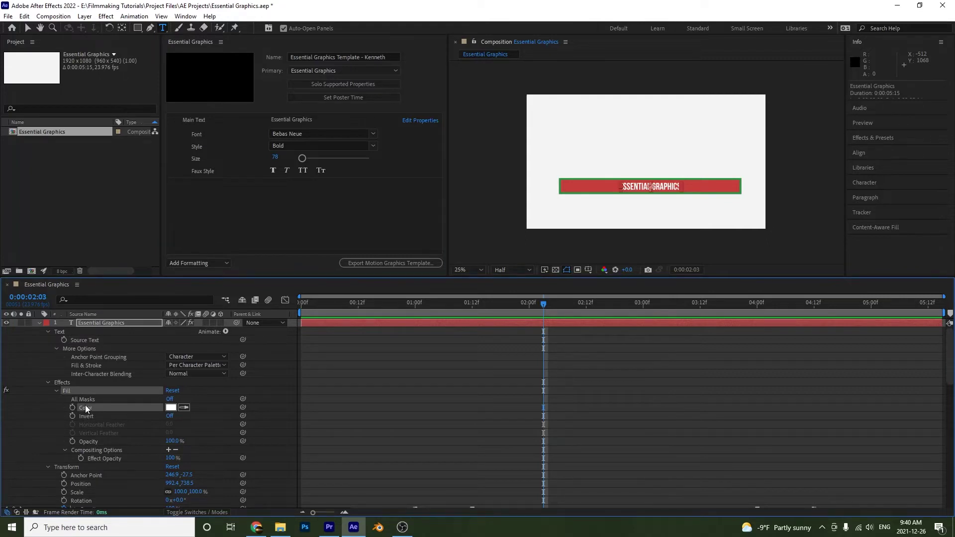
left_click_drag(61, 390, 244, 208)
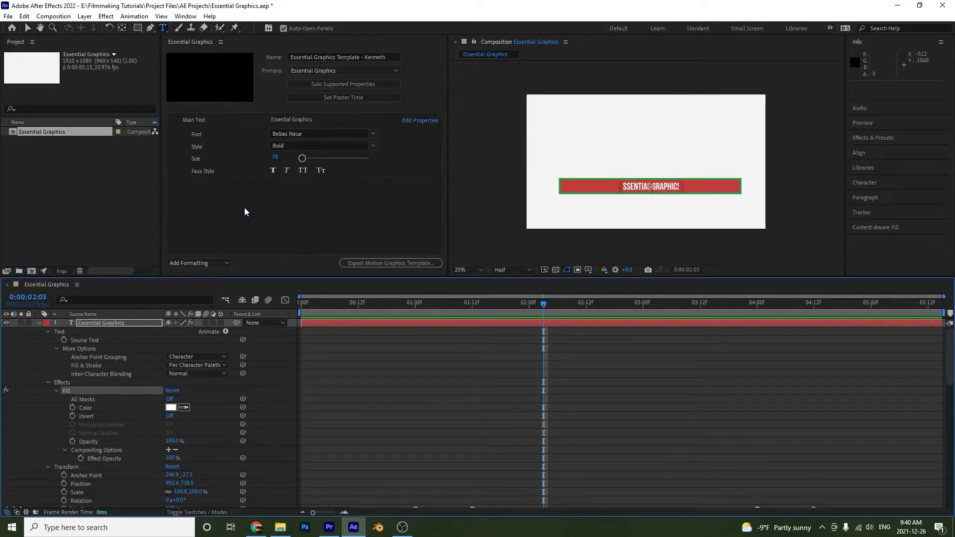
left_click(91, 408)
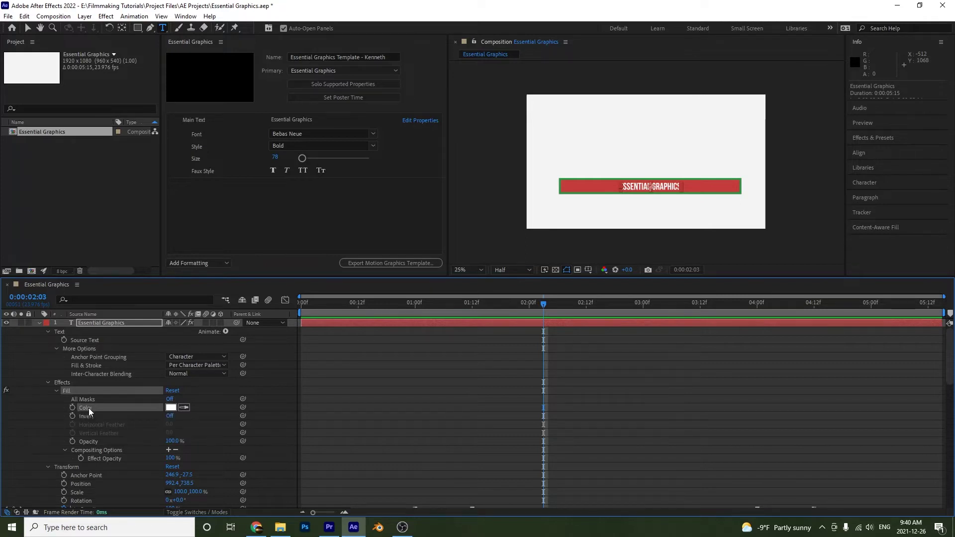
left_click_drag(90, 410, 222, 224)
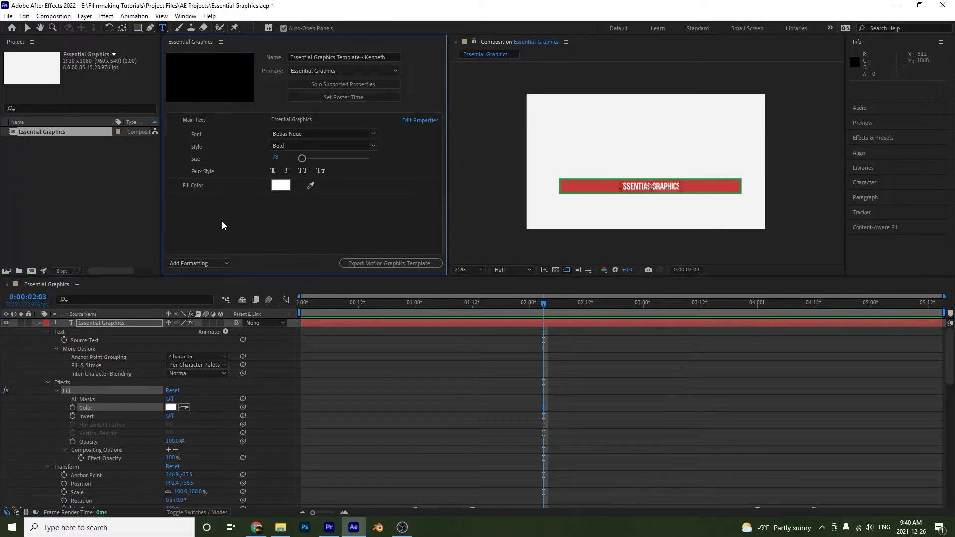
left_click_drag(88, 441, 227, 232)
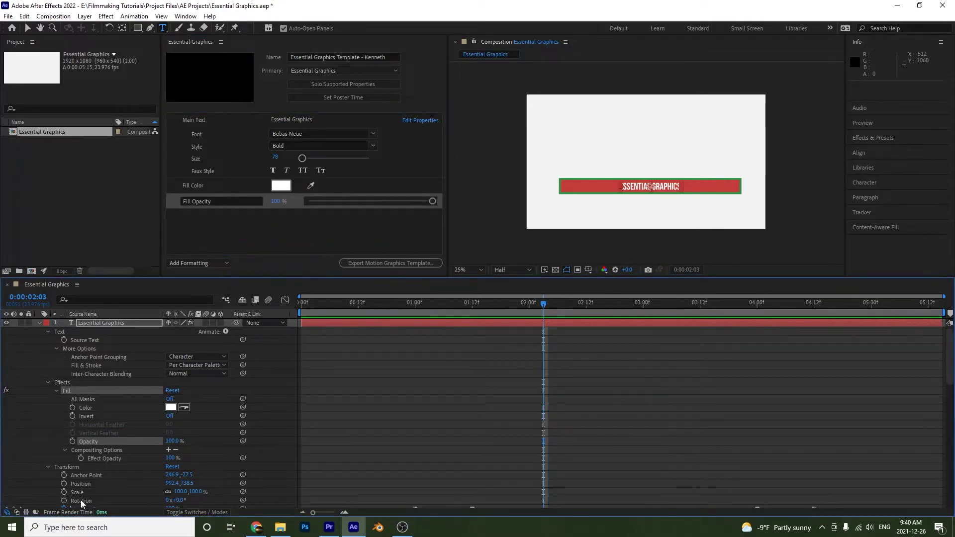
- Add the text layer's Scale property to the template and select its keyframed transform Opacity
left_click_drag(947, 371, 946, 389)
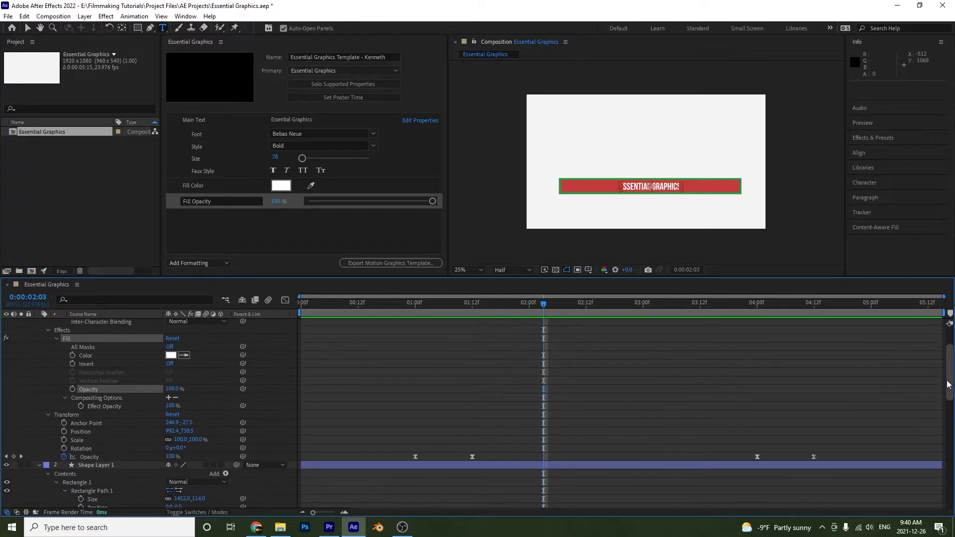
left_click_drag(79, 440, 246, 236)
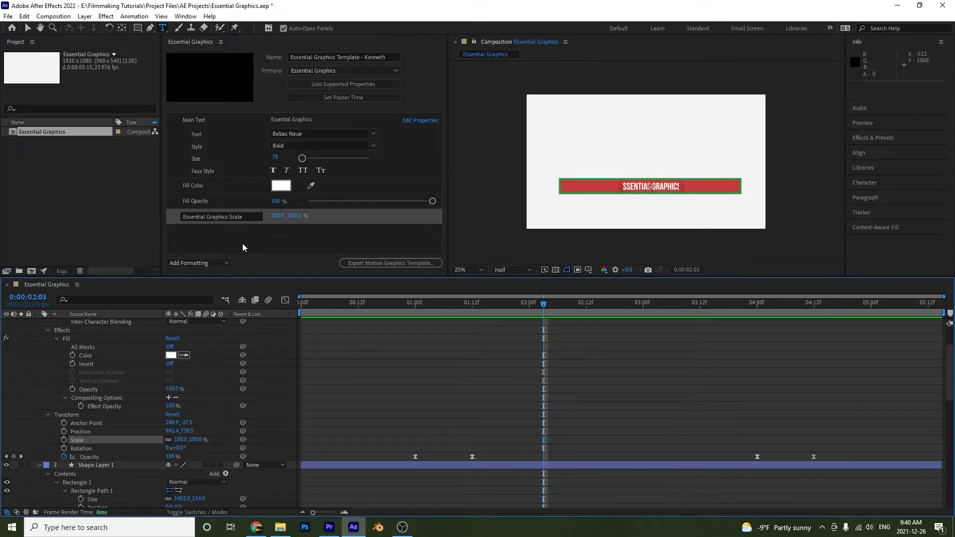
left_click(90, 456)
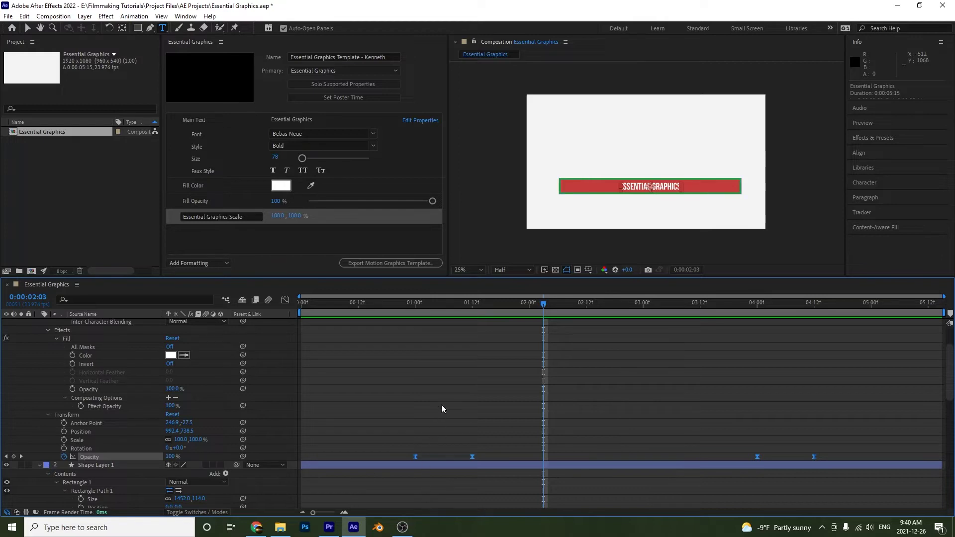
- Add a group named "Text" to the template and place the main text, fill and scale properties inside it
left_click_drag(397, 315, 581, 310)
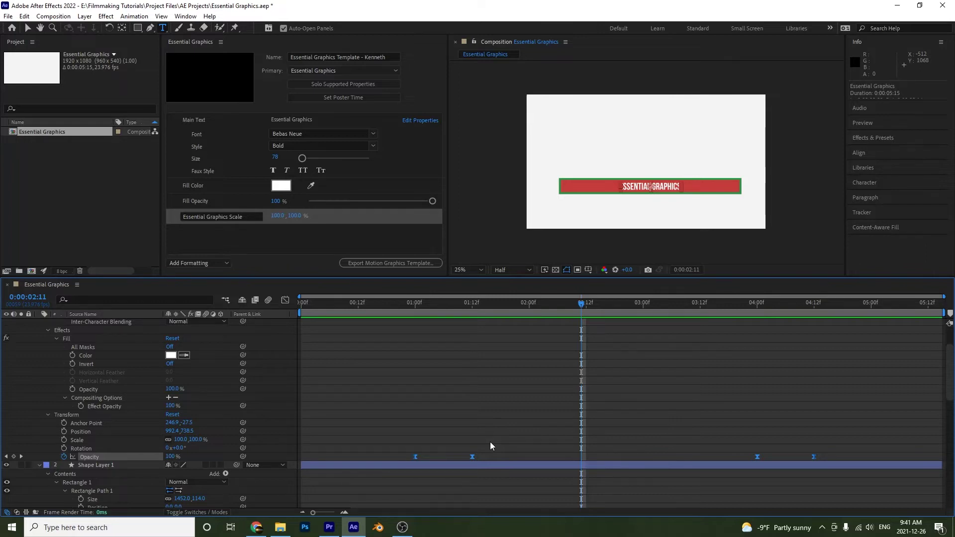
left_click(228, 238)
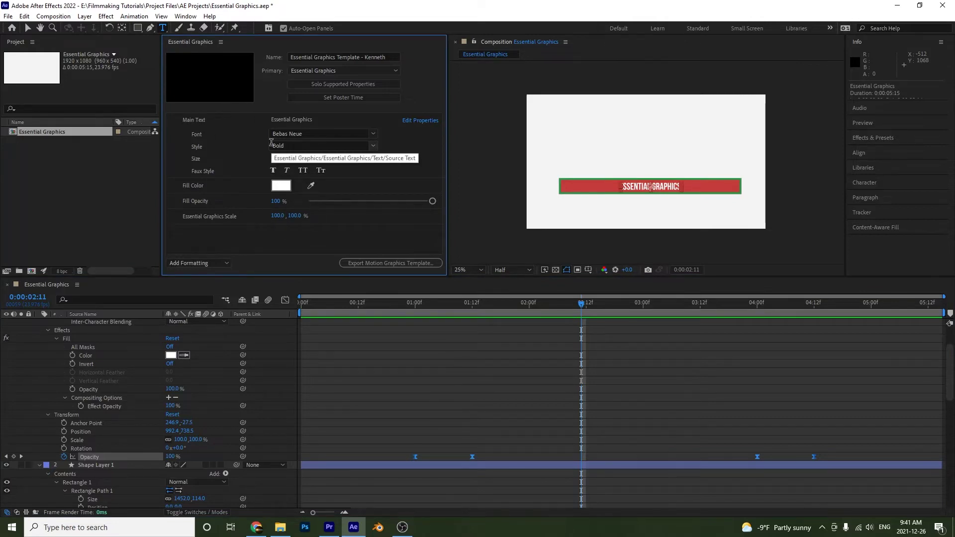
left_click(219, 264)
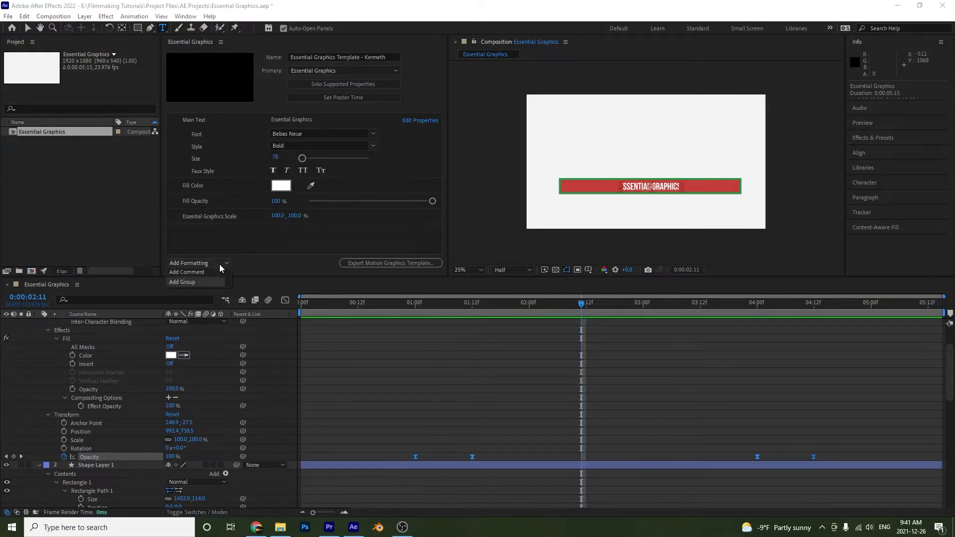
left_click(194, 283)
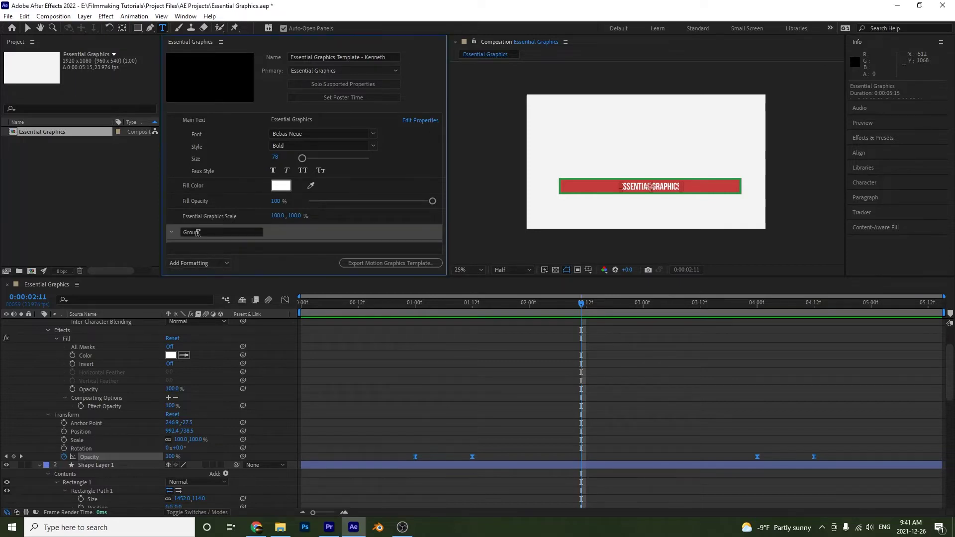
left_click(216, 233)
double_click(216, 234)
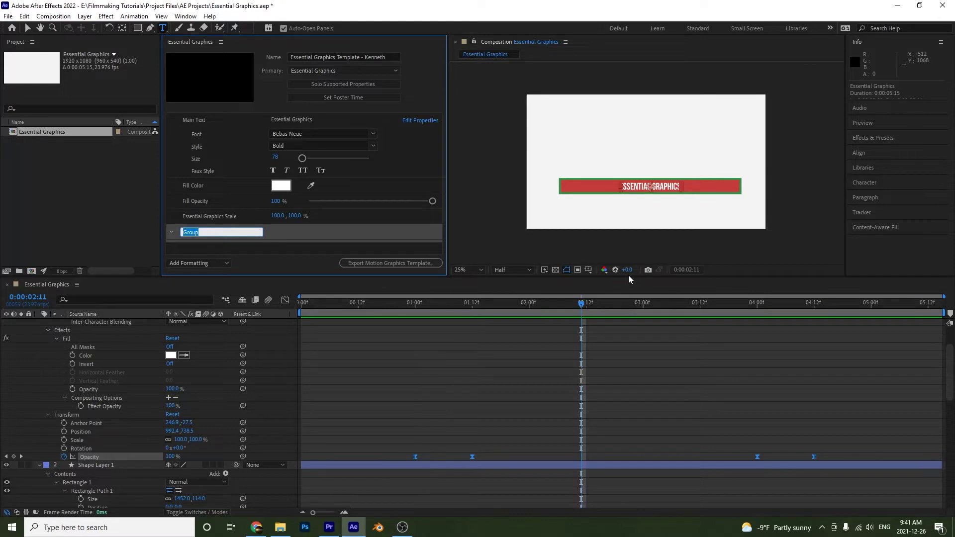
type("Text")
key("Return")
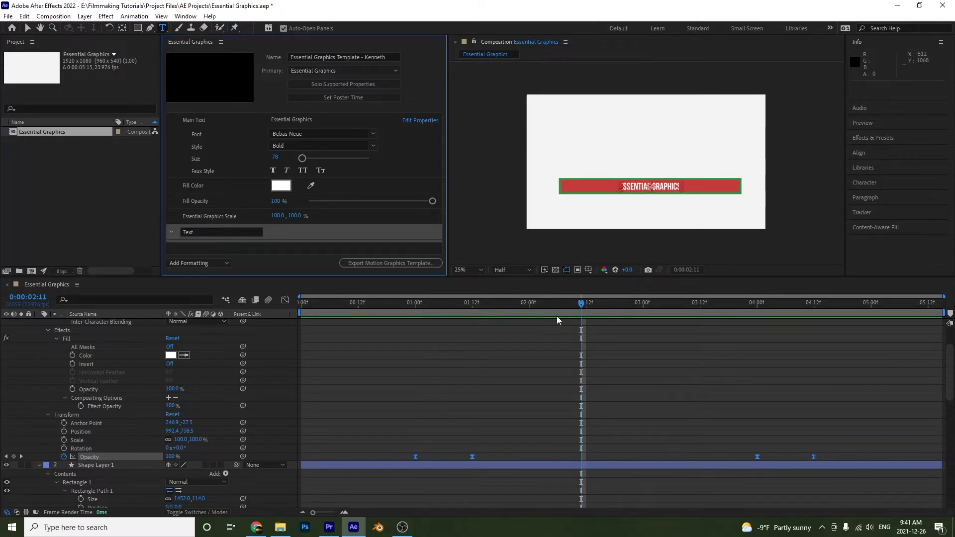
left_click(277, 257)
left_click_drag(249, 232, 216, 183)
- Add an empty comment to the template and delete it
left_click(207, 263)
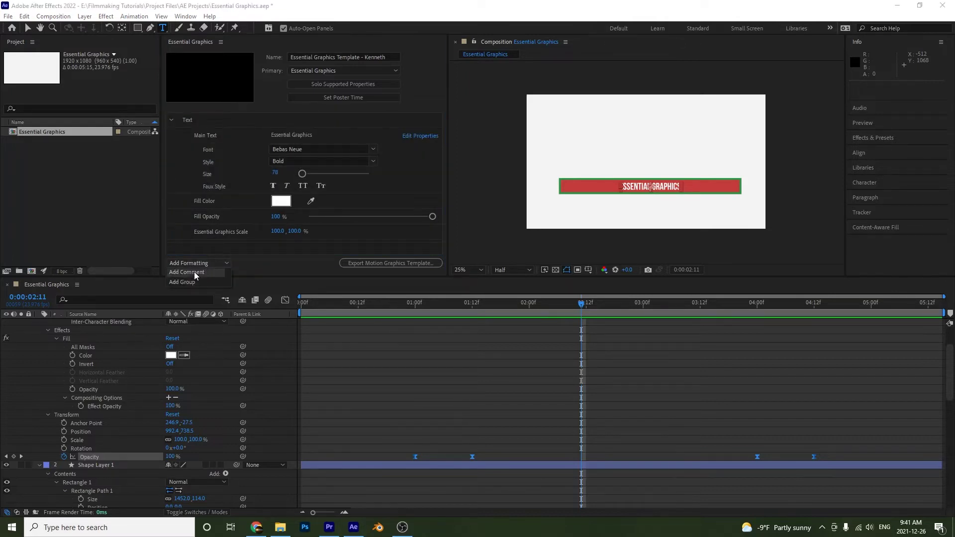
left_click(194, 273)
left_click(299, 240)
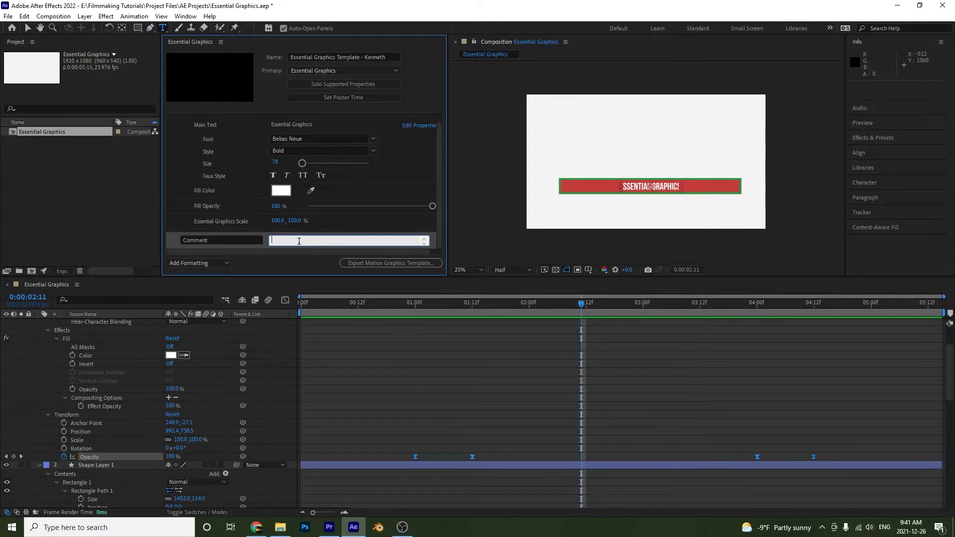
left_click(175, 240)
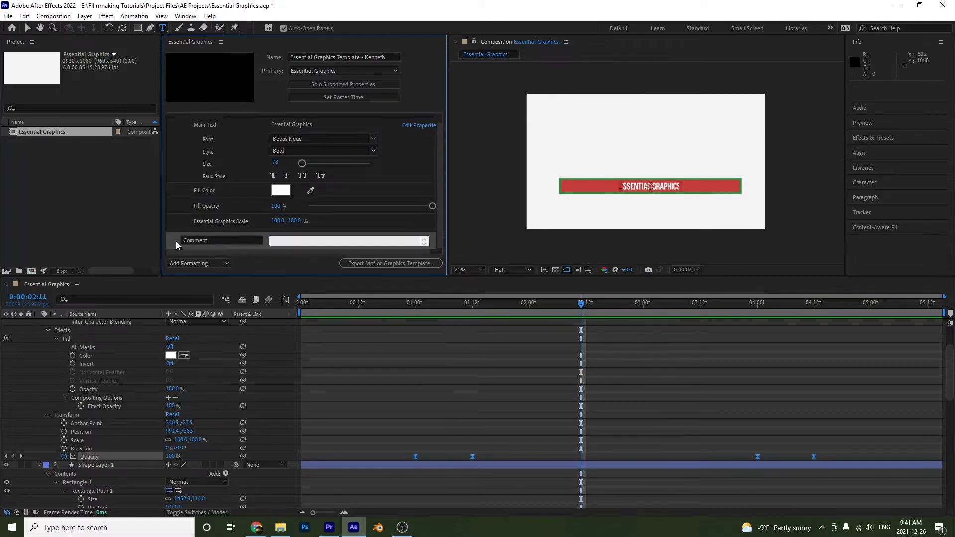
key("Delete")
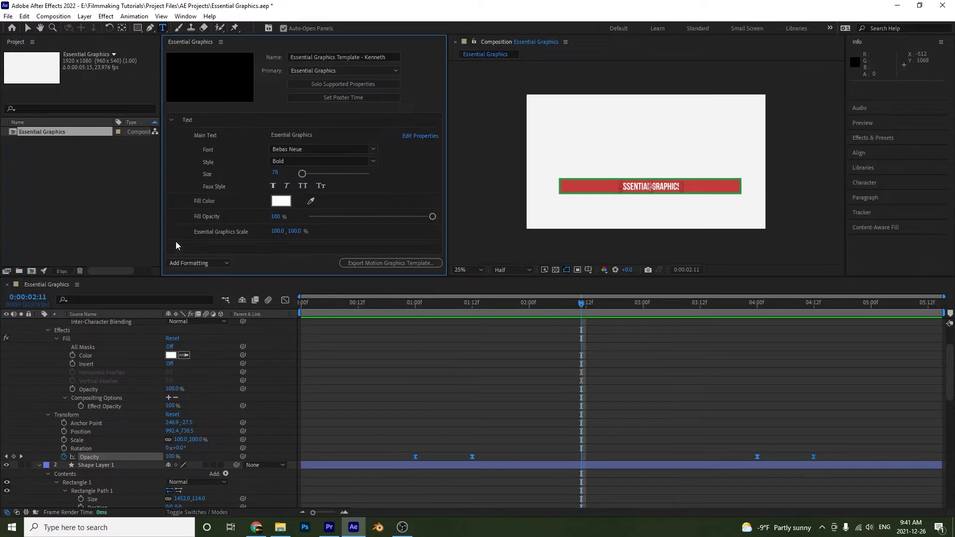
- Add Shape Layer 1's rectangle Size and Roundness and its stroke Color and Stroke Width to the template
left_click(172, 121)
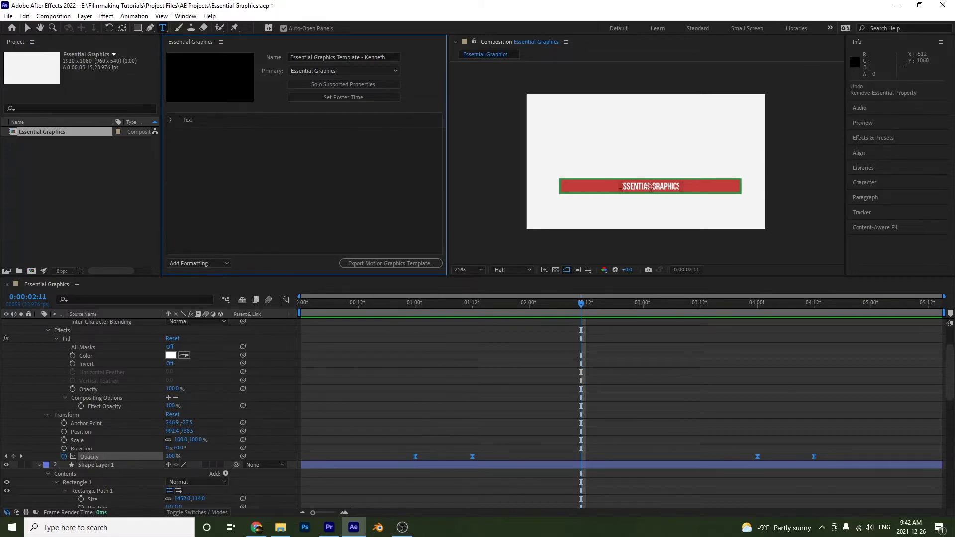
scroll(951, 379, "up", 3)
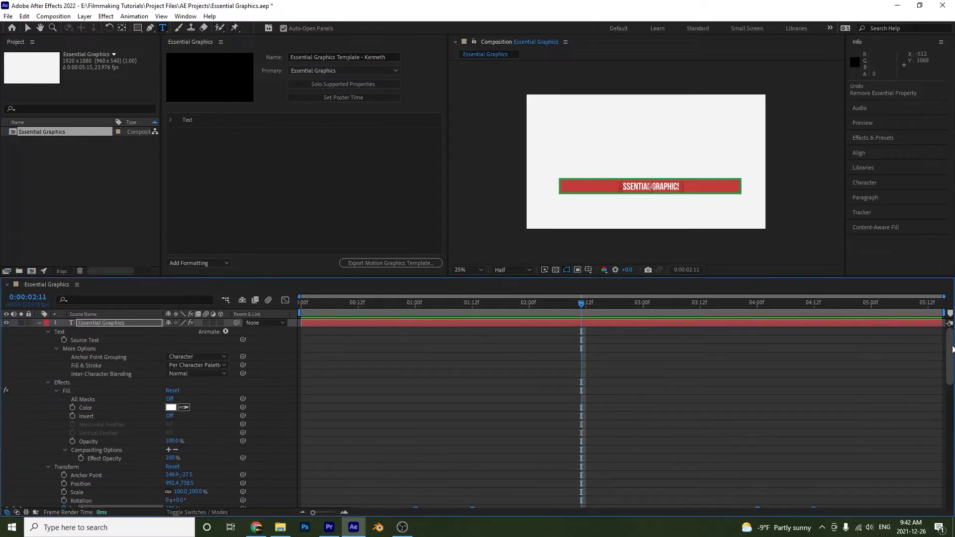
left_click(39, 322)
left_click(93, 332)
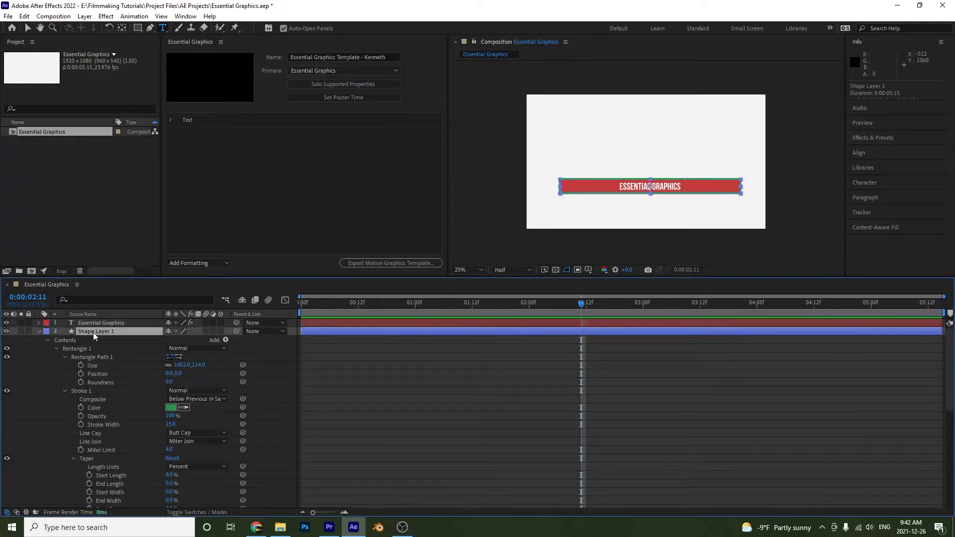
left_click_drag(425, 300, 595, 302)
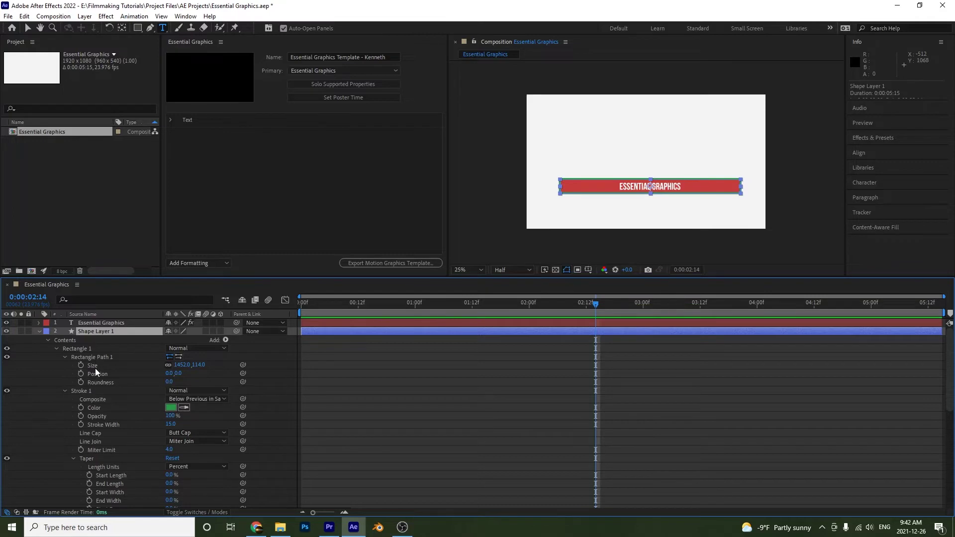
mouse_move(95, 367)
left_mouse_down()
mouse_move(123, 424)
mouse_move(212, 195)
left_mouse_up()
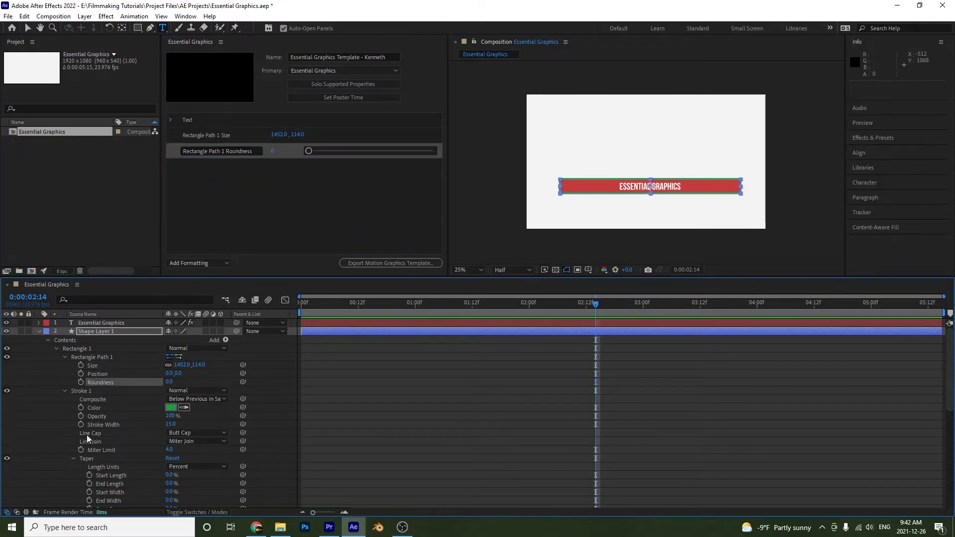
left_click_drag(94, 407, 214, 198)
left_click_drag(97, 426, 209, 223)
- Add a group named "Rectangle BG", place the rectangle and stroke properties inside it, and collapse the group
left_click(199, 263)
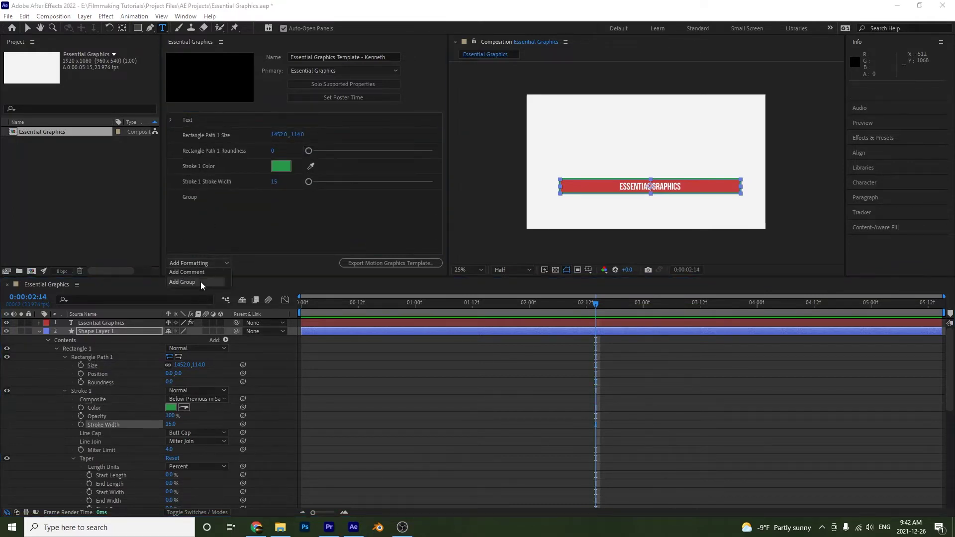
left_click(201, 281)
type("Lower")
key("BackSpace")
key("BackSpace")
key("BackSpace")
key("BackSpace")
key("BackSpace")
type("Rectangle BG")
key("Return")
mouse_move(201, 163)
left_mouse_down()
mouse_move(237, 174)
mouse_move(246, 153)
mouse_move(237, 180)
left_mouse_up()
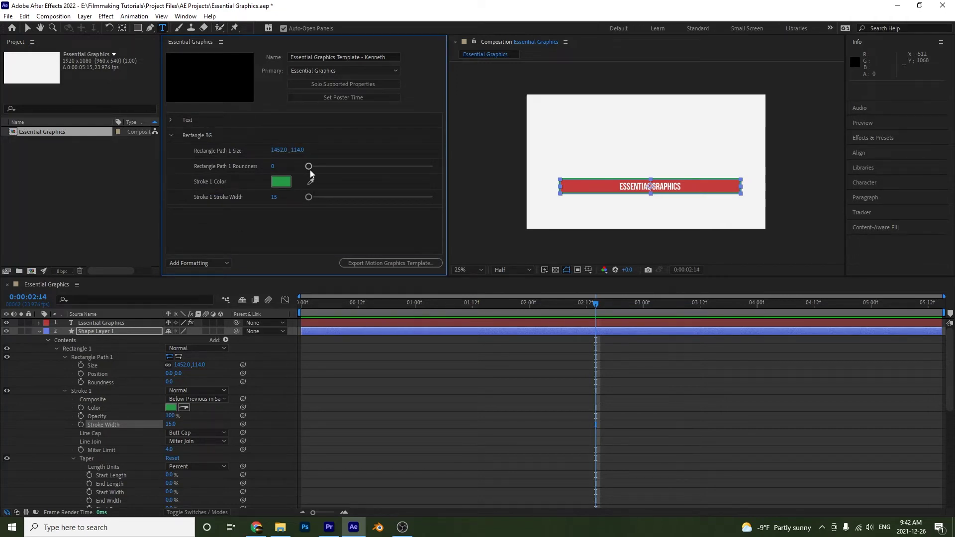
left_click_drag(309, 167, 304, 187)
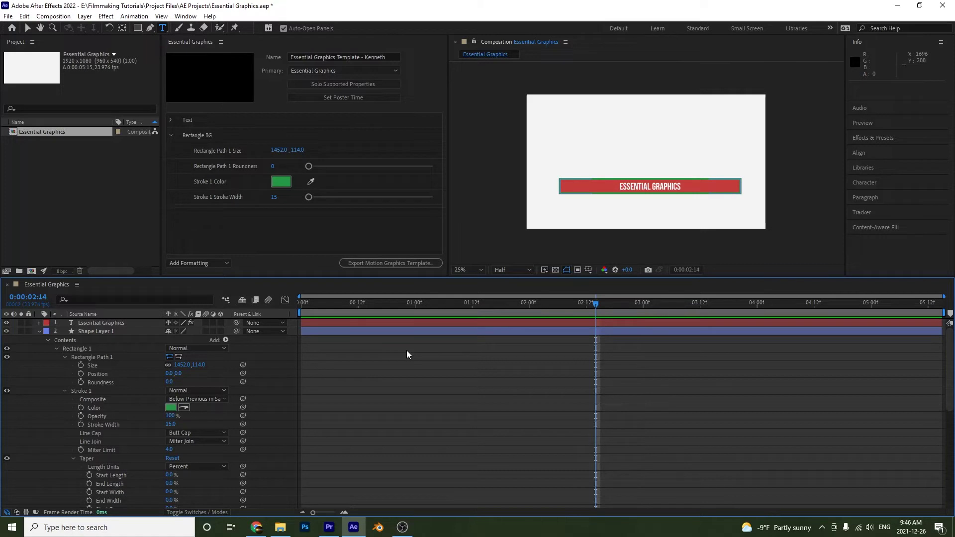
left_click(171, 134)
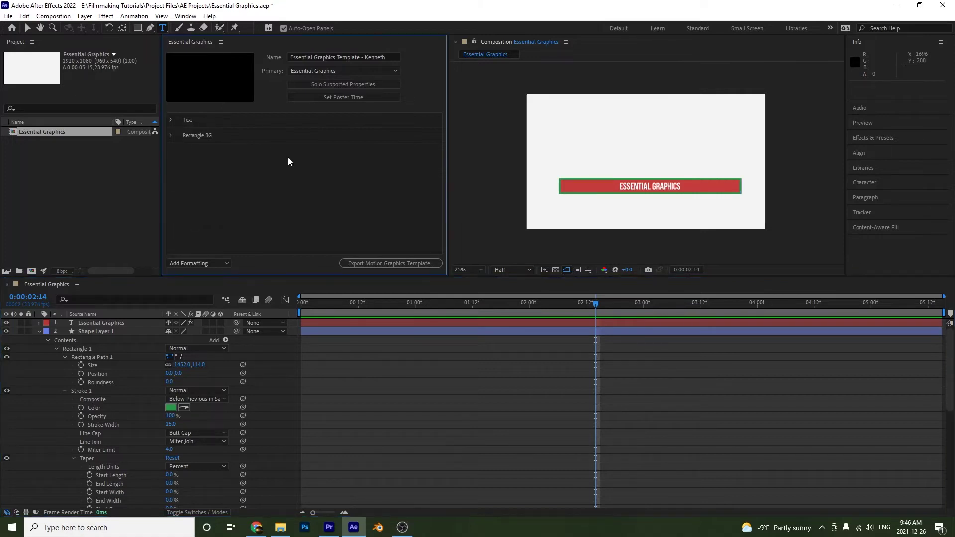
- Save the project and export the motion graphics template to the Local Templates Folder with the keywords "AE tutorial Template"
left_click(369, 266)
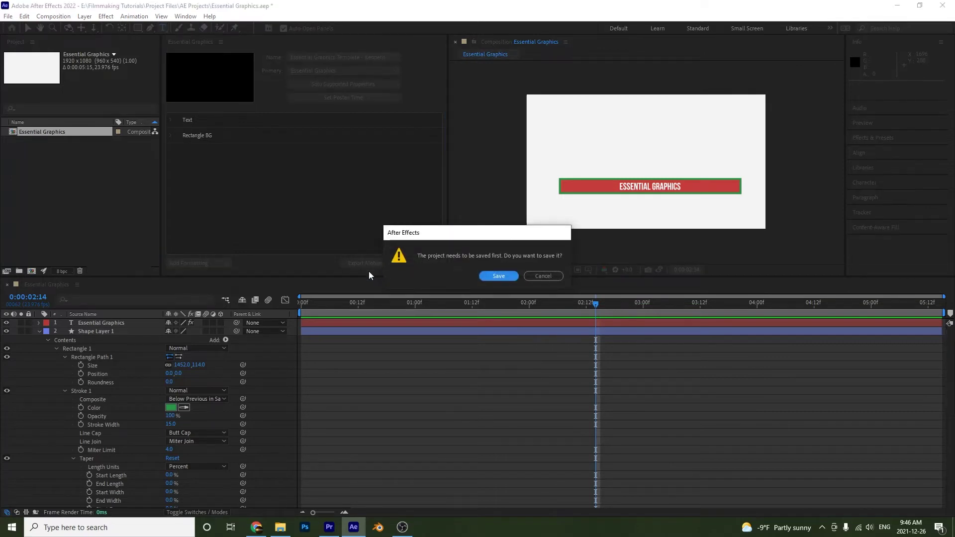
left_click(503, 278)
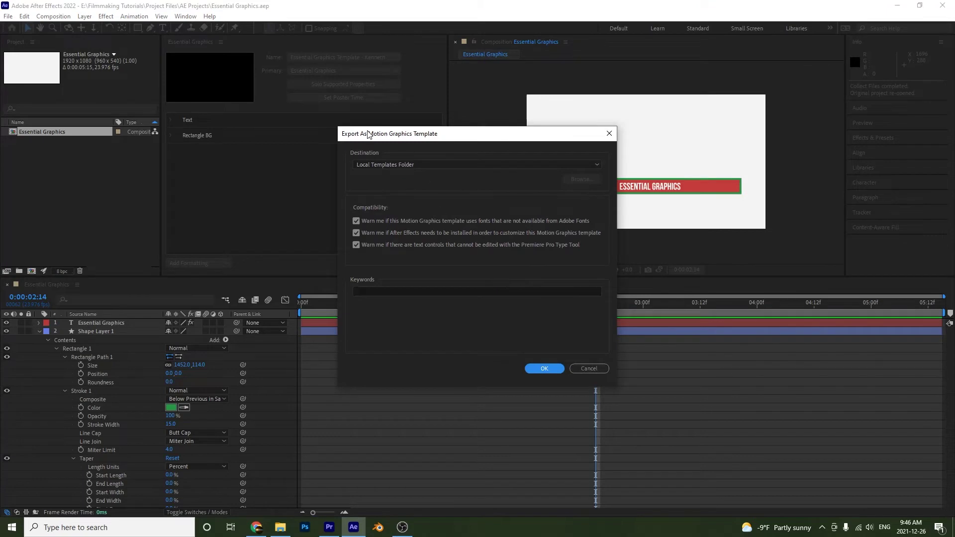
left_click_drag(380, 137, 360, 95)
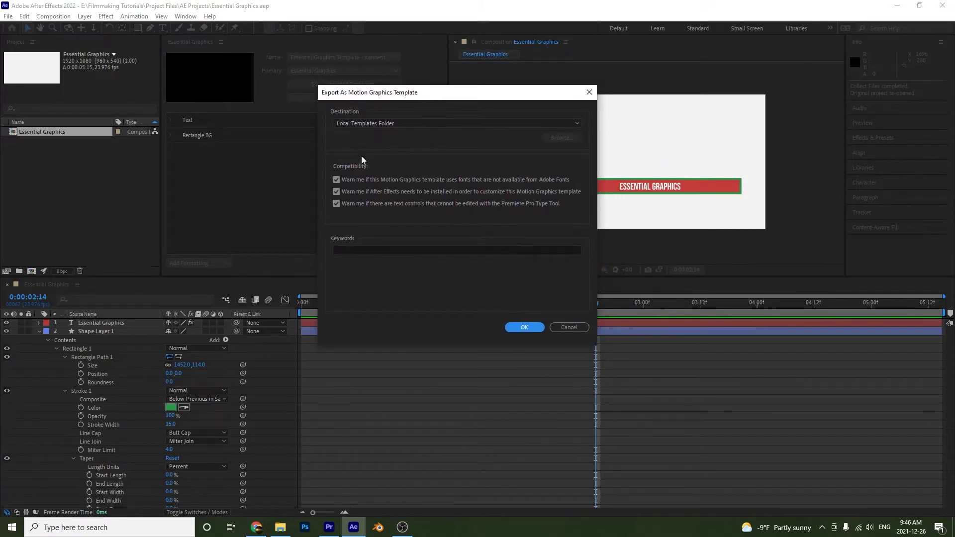
left_click(405, 123)
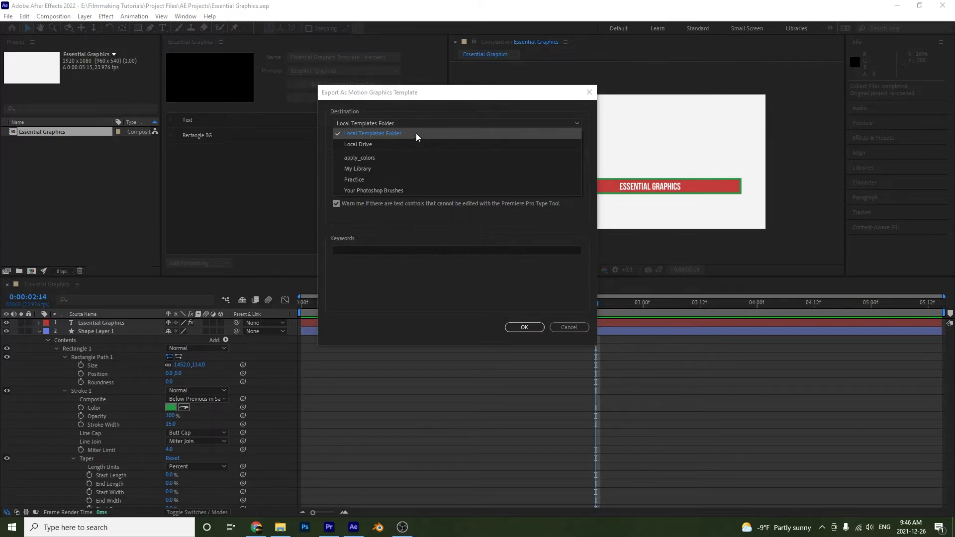
left_click(378, 134)
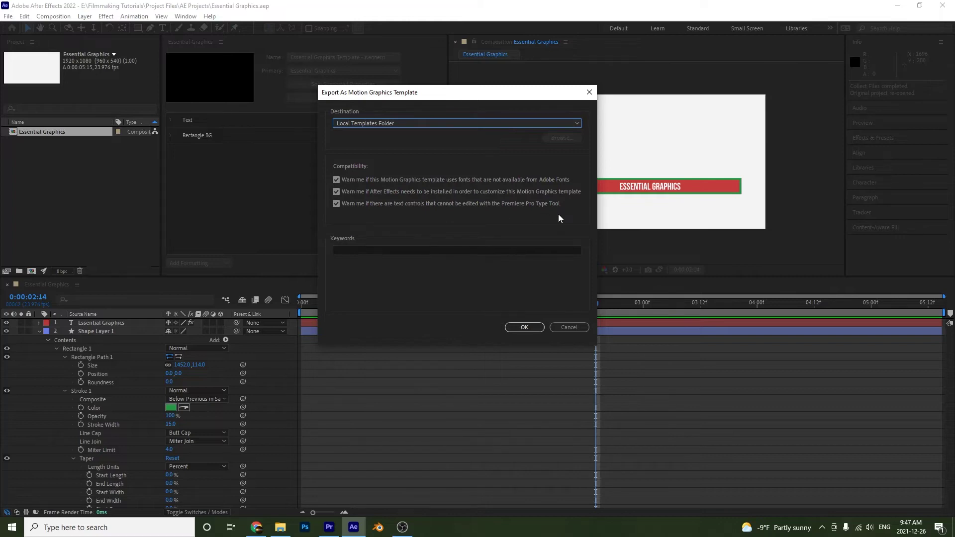
left_click(390, 249)
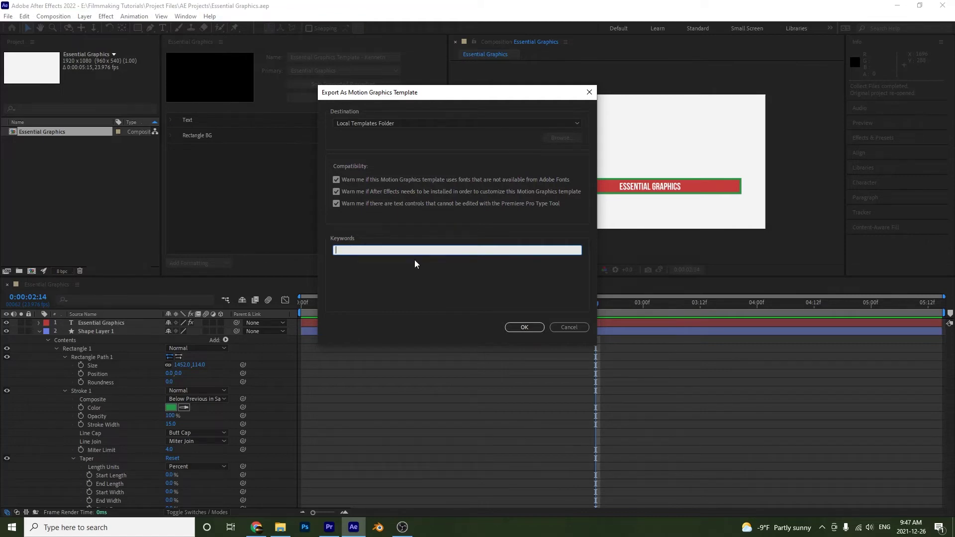
type("AE tutorial Template")
left_click(538, 330)
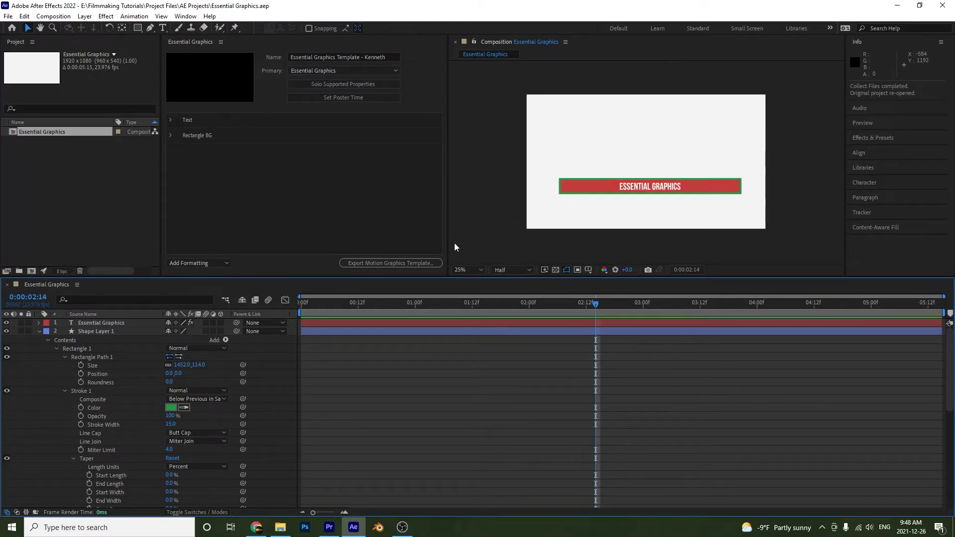
- Switch to File Explorer and locate the exported template in Adobe's Common\Motion Graphics Templates folder
left_click(280, 527)
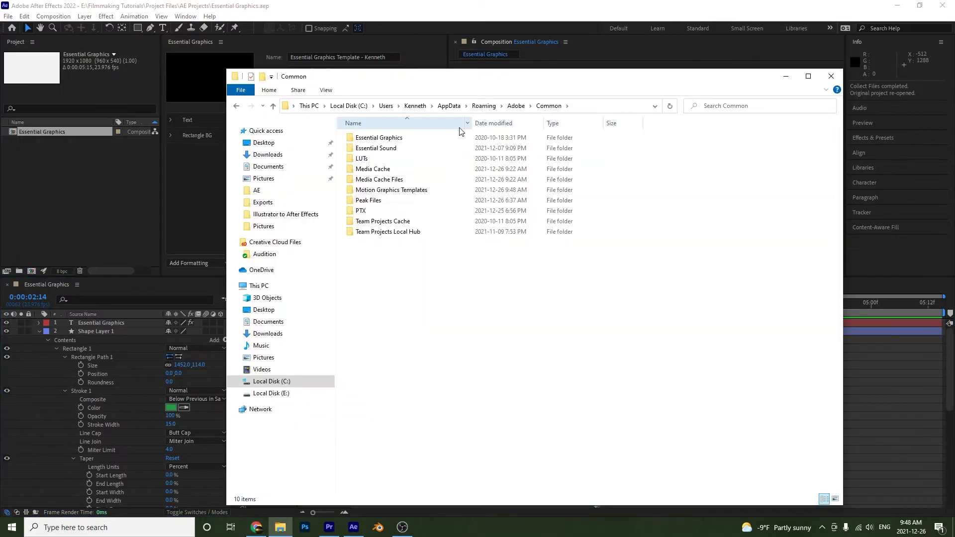
left_click_drag(464, 78, 450, 56)
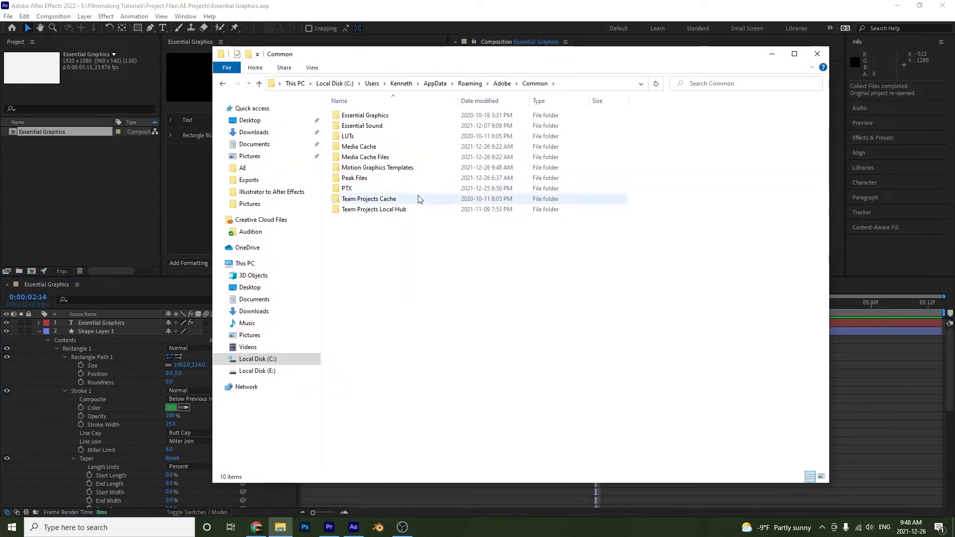
double_click(398, 169)
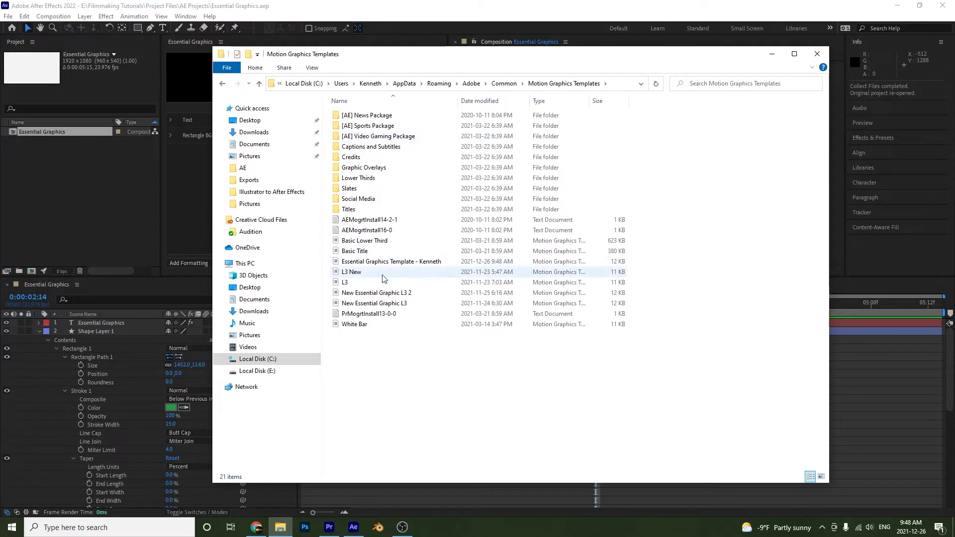
left_click(404, 262)
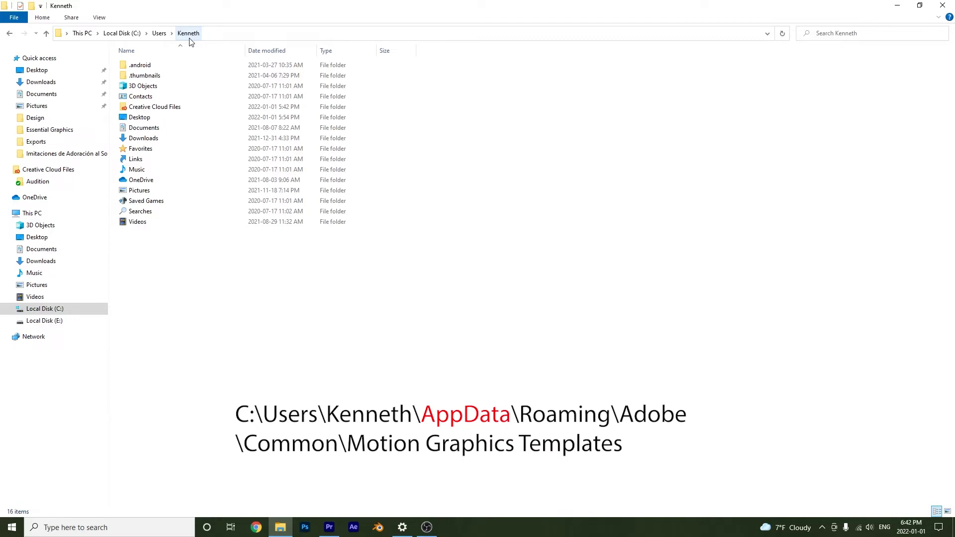
- Show hidden items in the Windows user folder and open its AppData folder
left_click(100, 18)
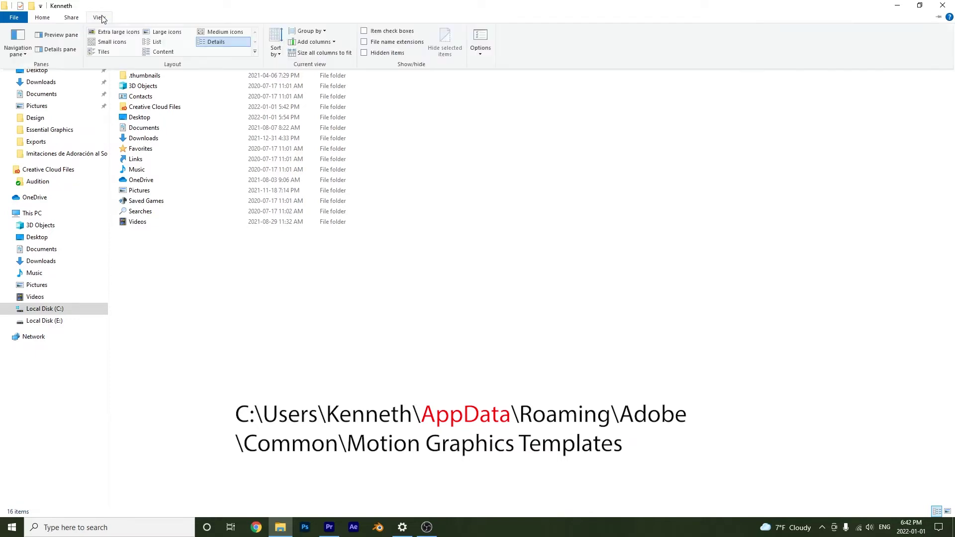
left_click(364, 53)
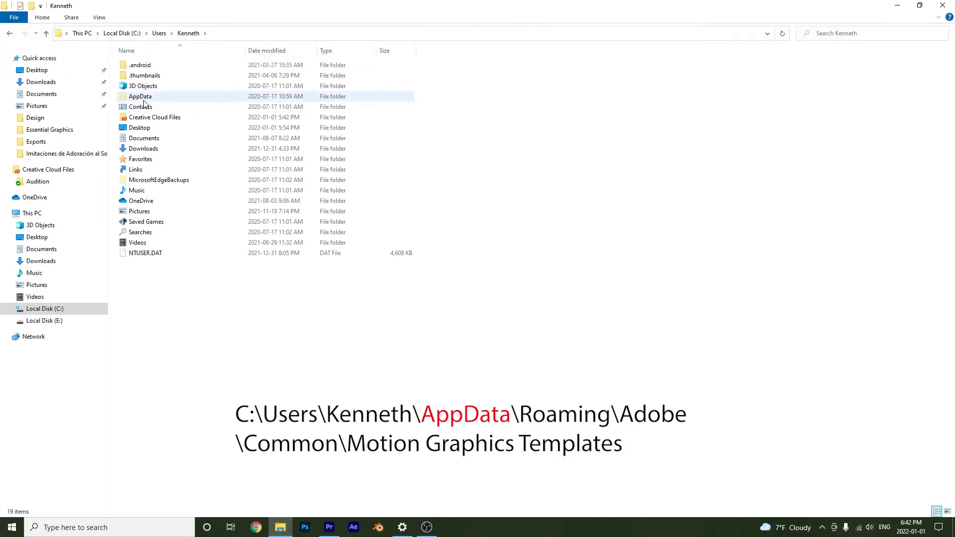
double_click(146, 99)
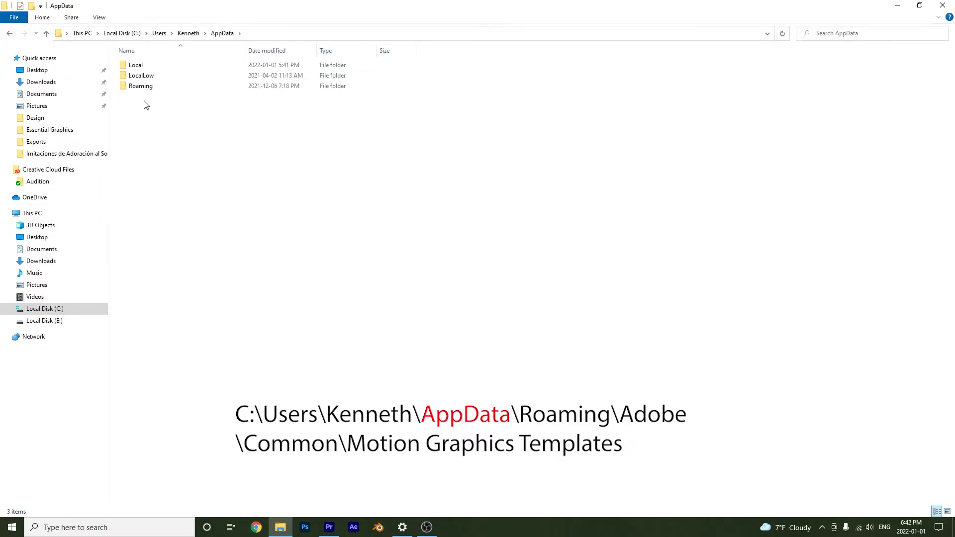
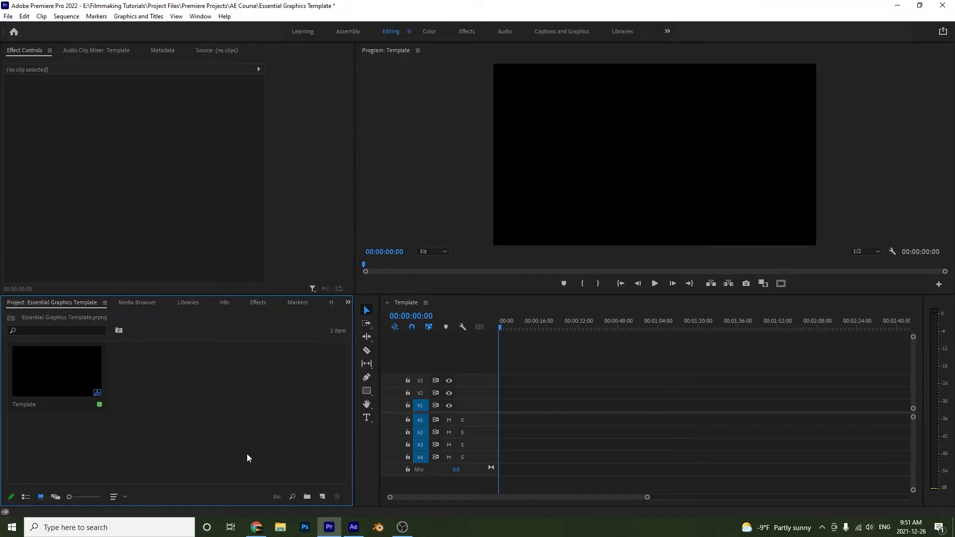
- Switch Premiere Pro to the Graphics workspace and search My Templates by the creator's name for the exported Essential Graphics template
left_click(667, 32)
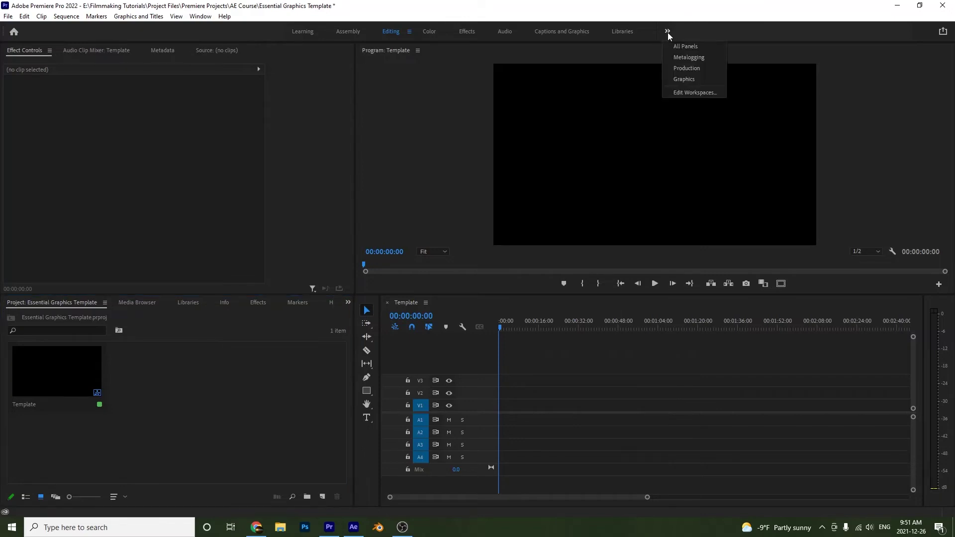
left_click(677, 80)
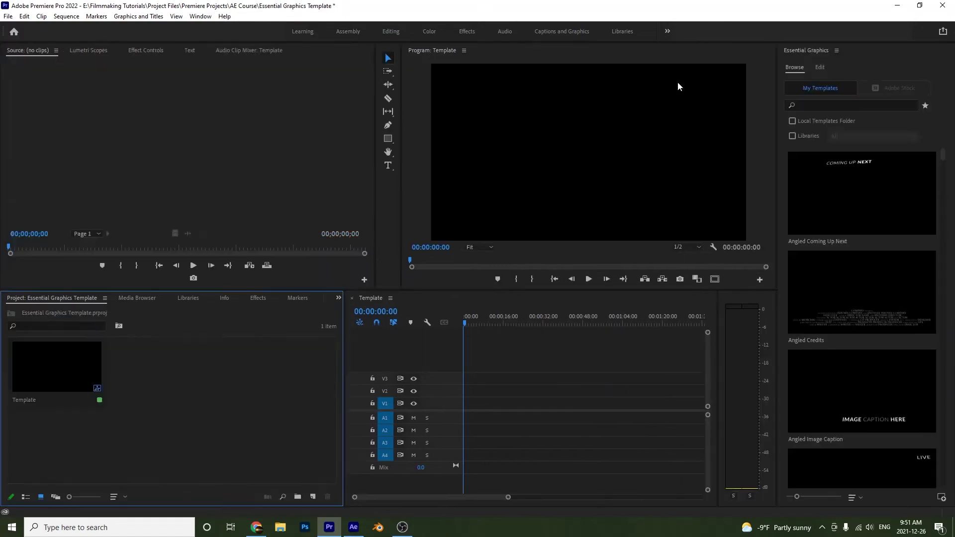
left_click(846, 94)
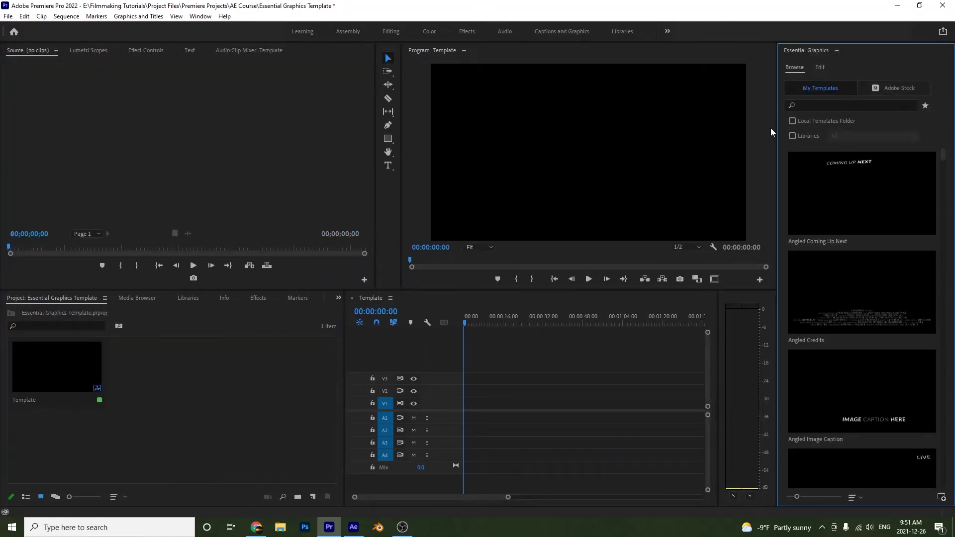
left_click(815, 106)
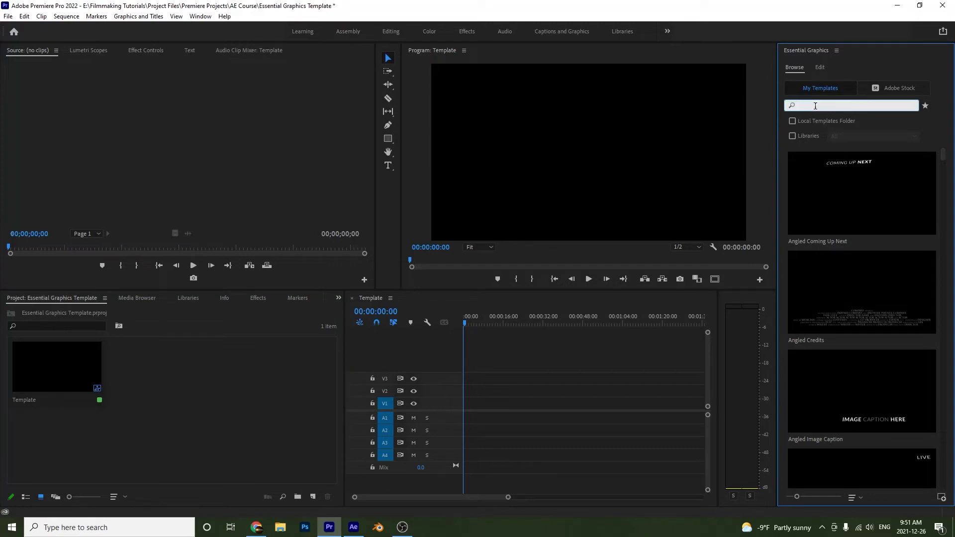
type("kenneth")
key("Return")
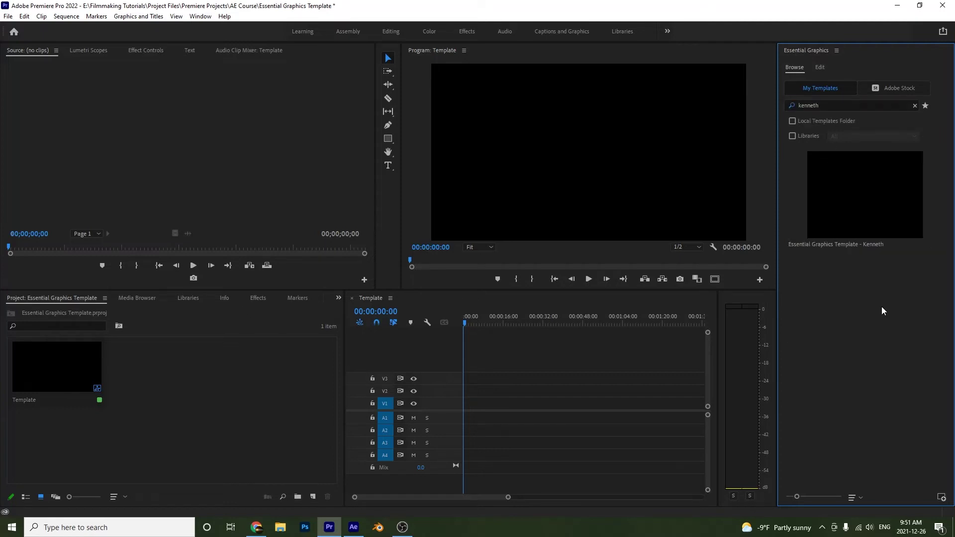
left_click(846, 178)
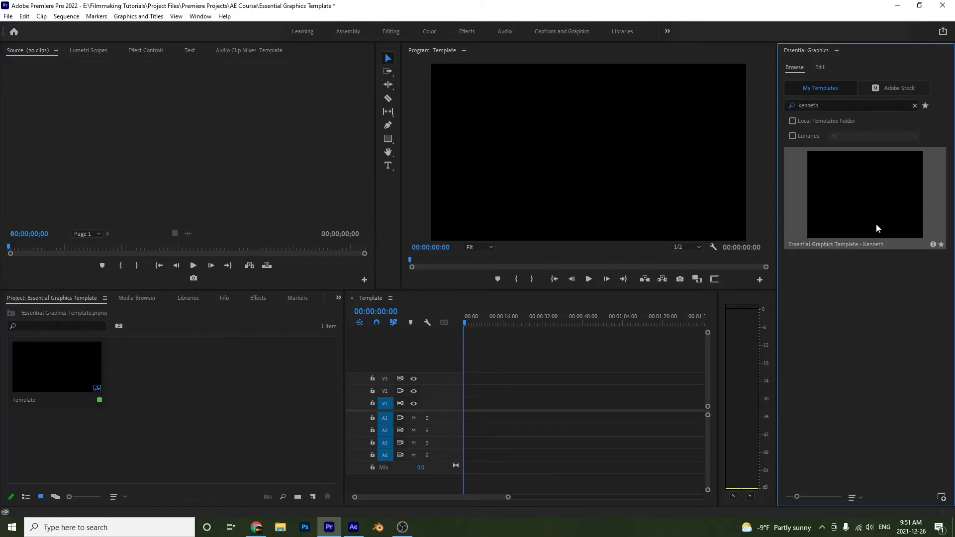
mouse_move(866, 204)
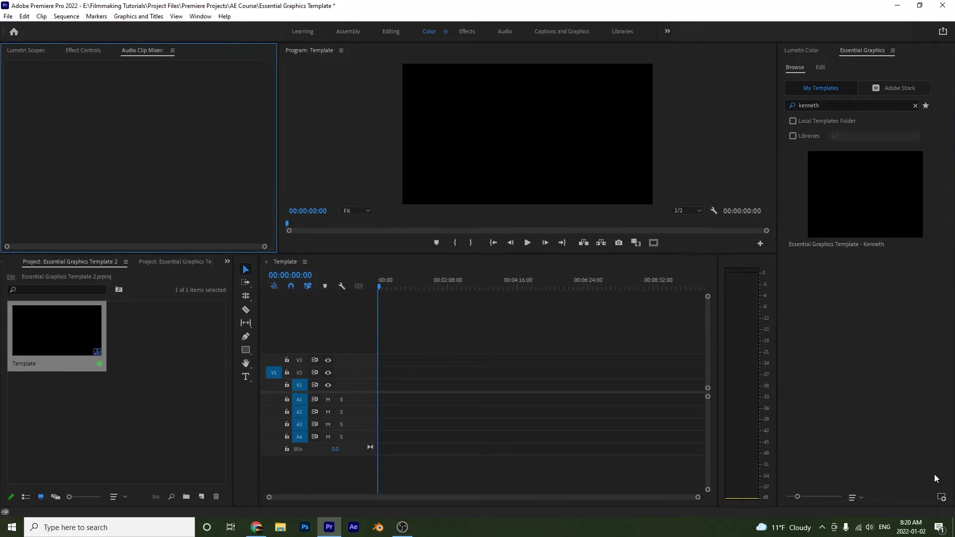
- Place the exported template at the start of track V1, keeping the existing sequence settings
left_click(942, 496)
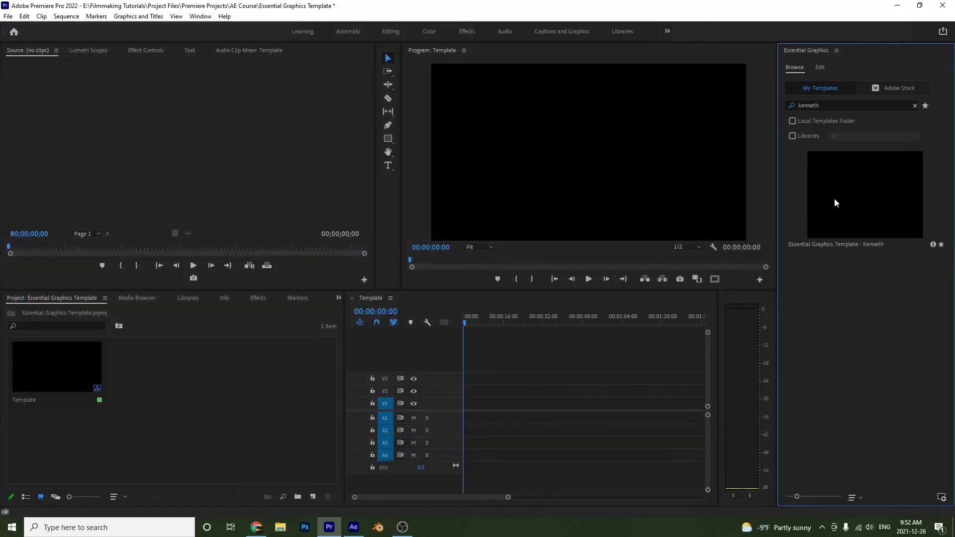
left_click_drag(872, 195, 470, 406)
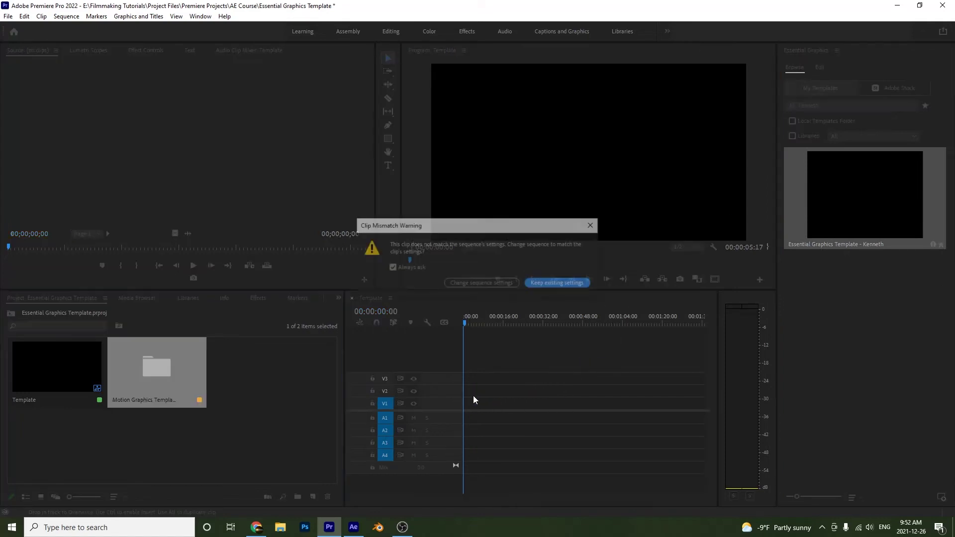
left_click(541, 283)
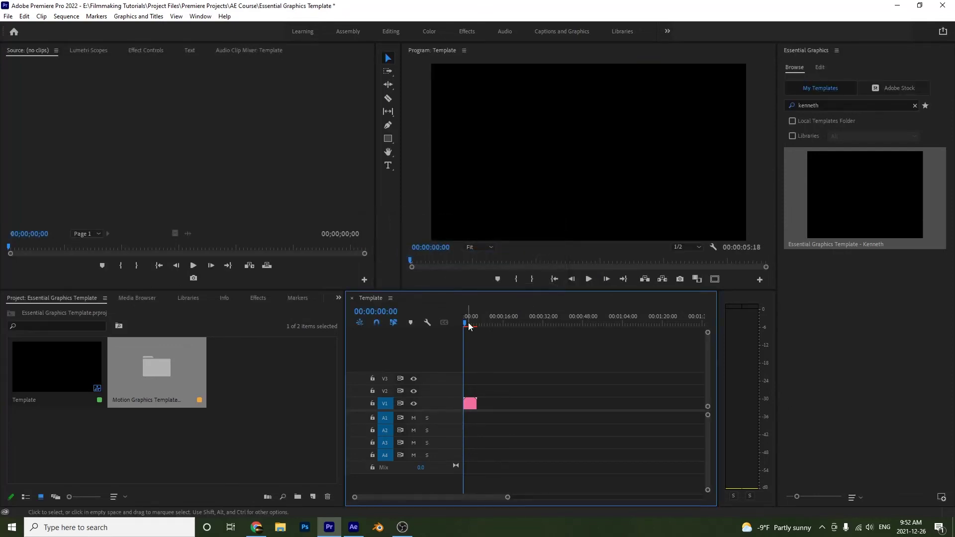
- Play the template clip on the timeline and expand its Text and Rectangle BG property groups
key("space")
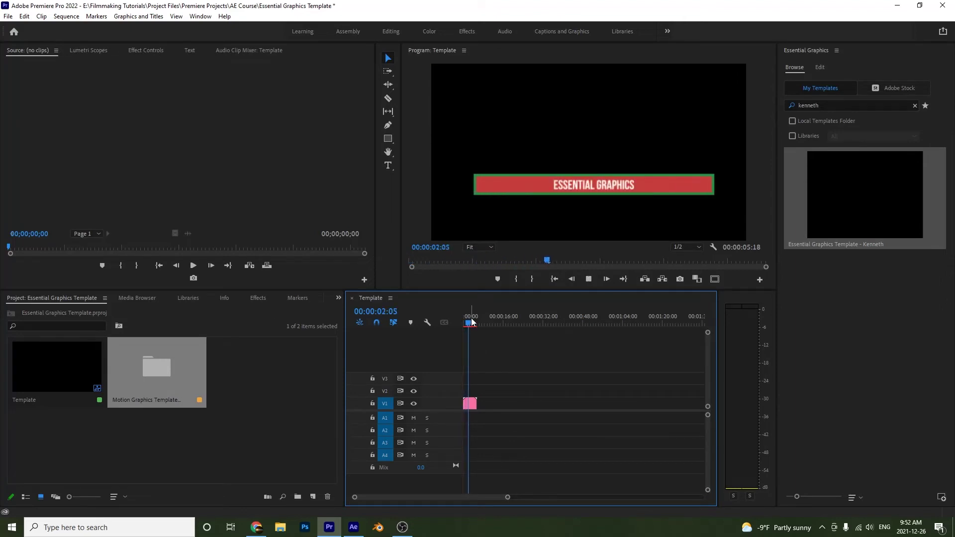
key("space")
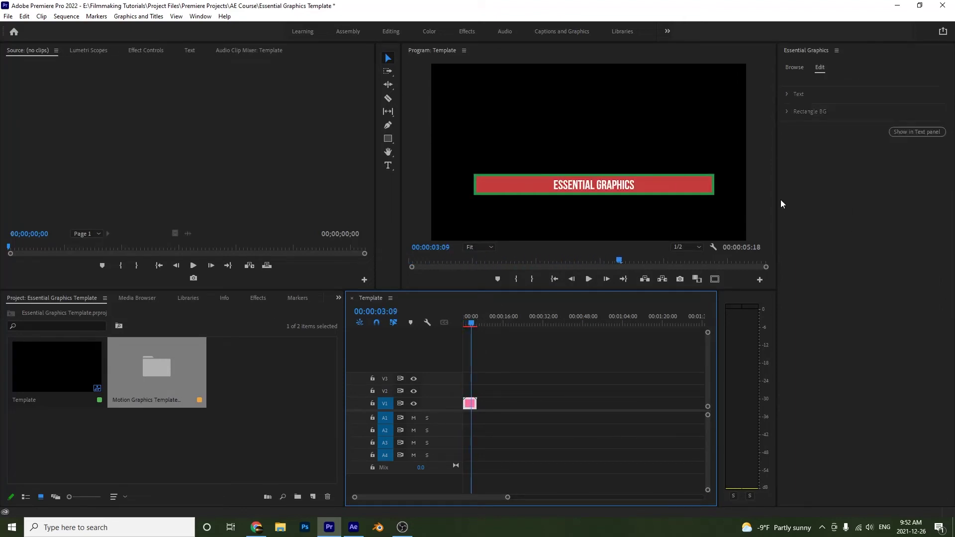
left_click(787, 95)
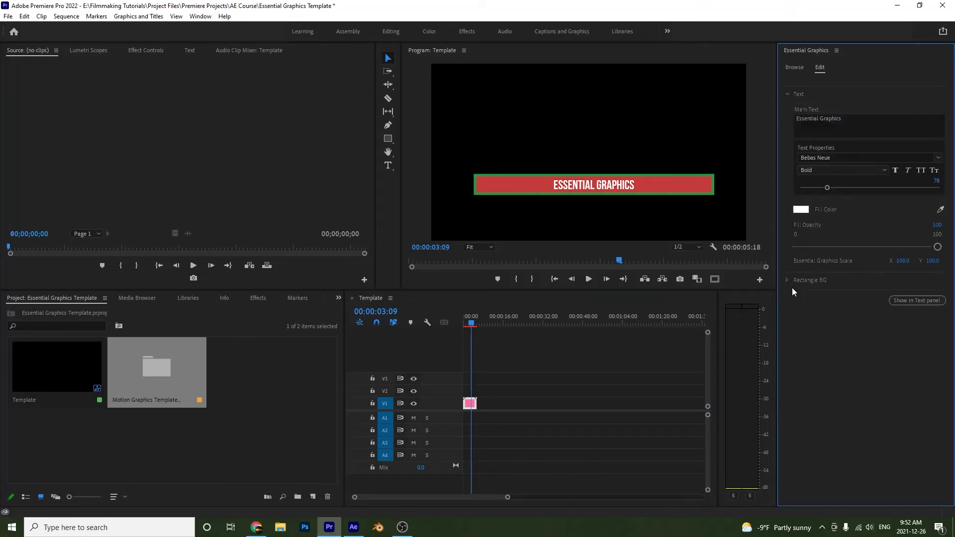
left_click(788, 280)
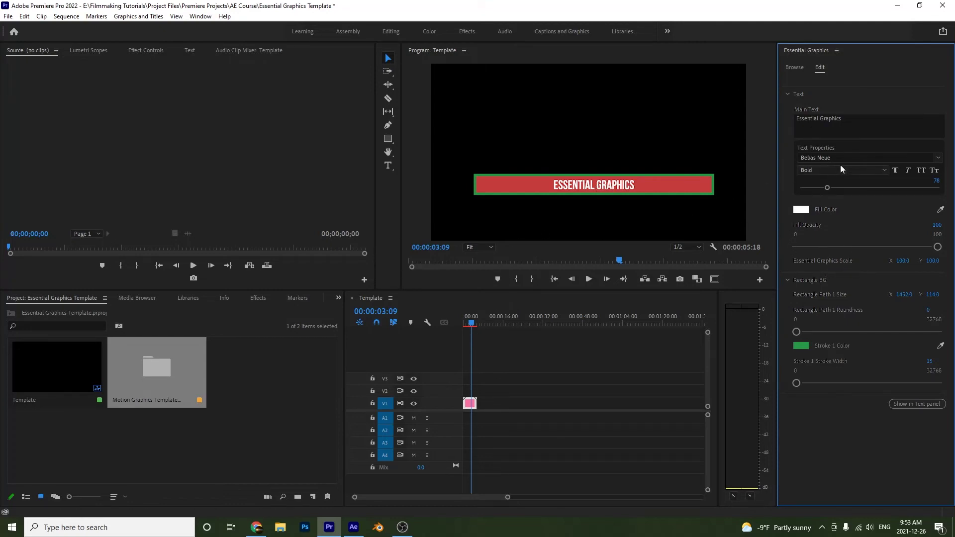
- Try the Constantia font on the main text and rectangle stroke widths of 0 and 15
left_click(909, 158)
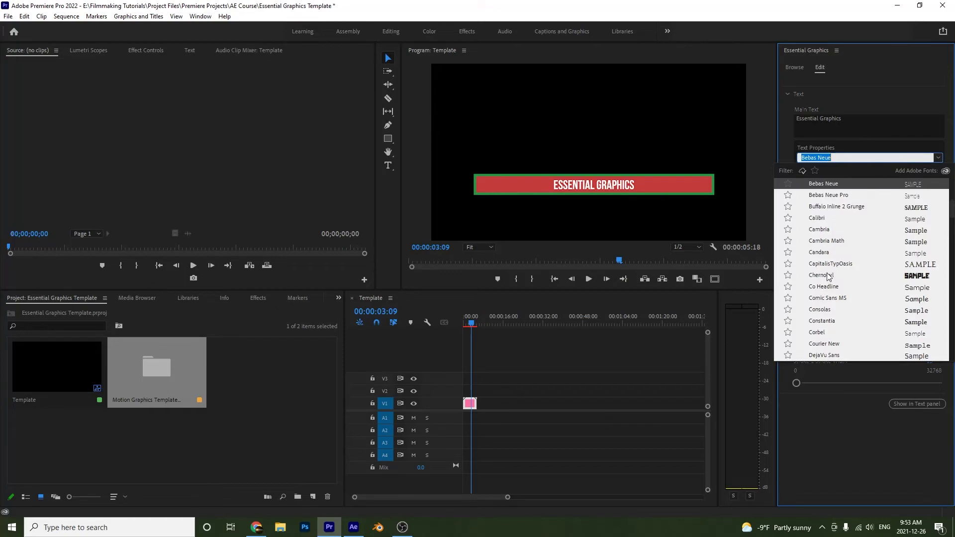
left_click(823, 321)
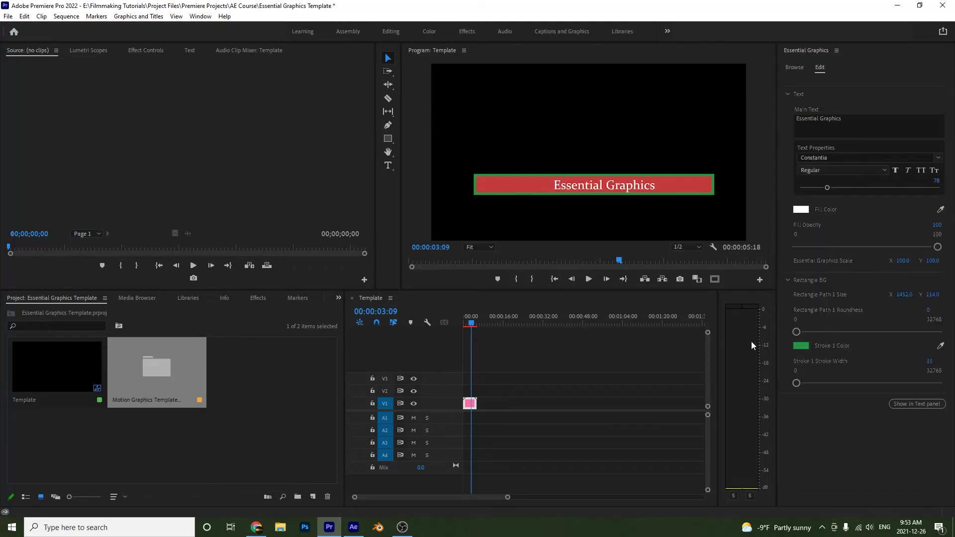
mouse_move(797, 383)
left_mouse_down()
mouse_move(818, 380)
mouse_move(794, 387)
left_mouse_up()
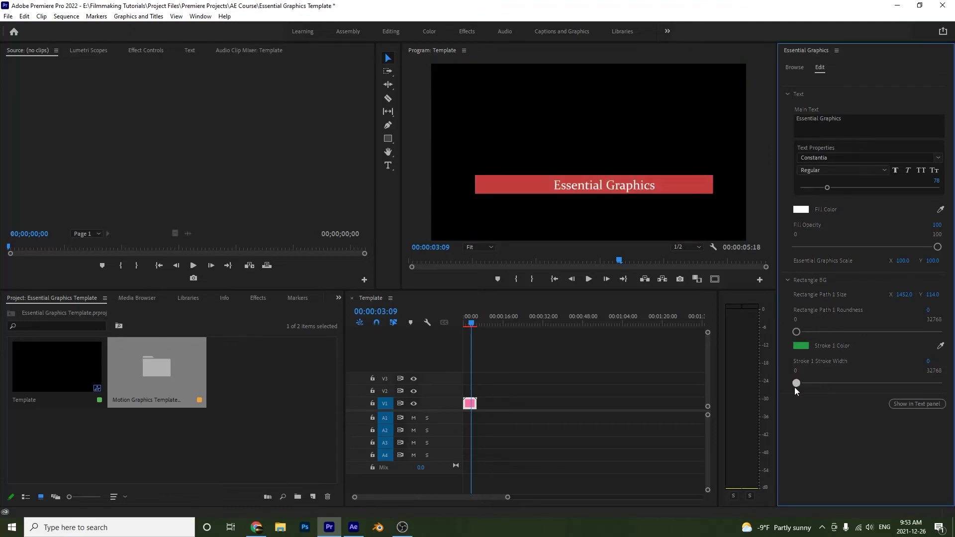
left_click_drag(927, 361, 949, 375)
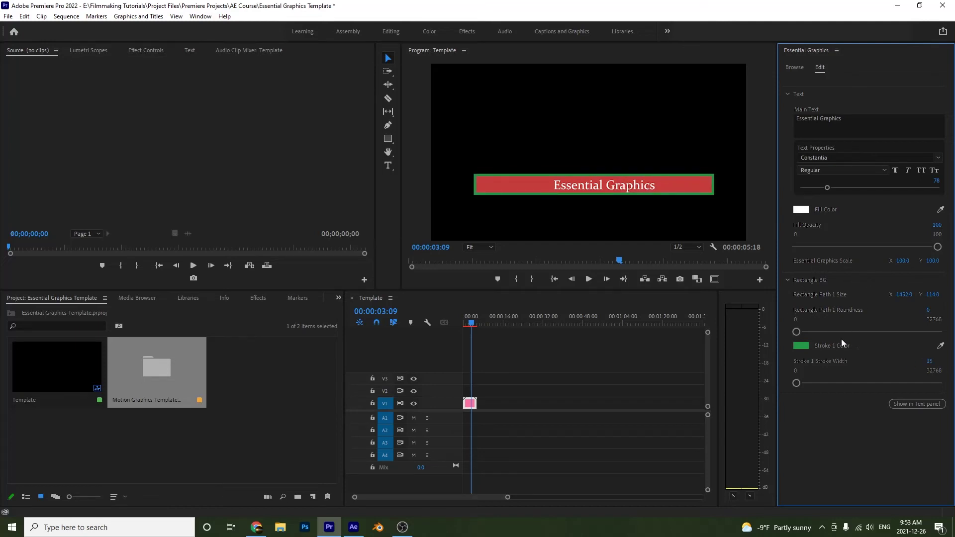
left_click_drag(900, 266, 906, 262)
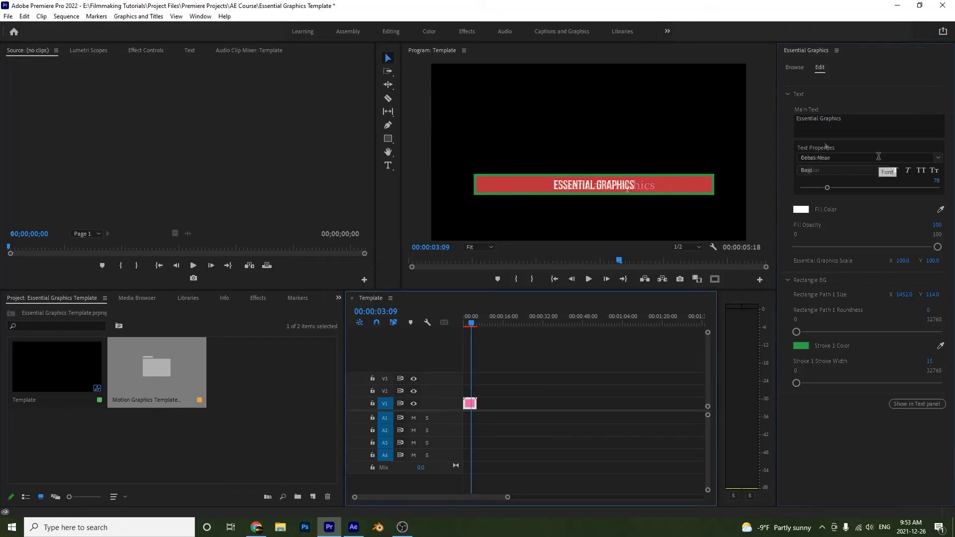
- Examine the template clip's intro and outro animation by playing it from the start of the sequence
left_click_drag(476, 323, 470, 323)
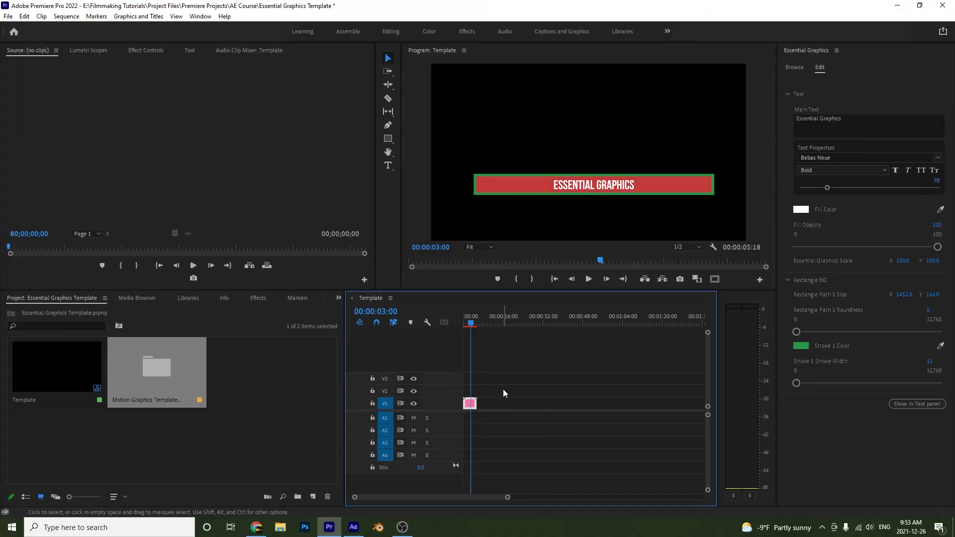
key("=")
key("=")
key("=")
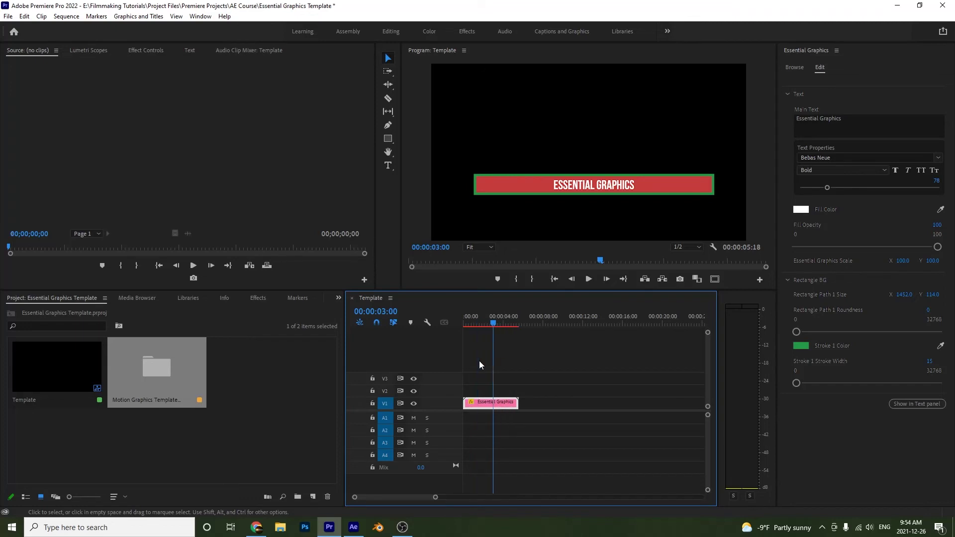
left_click_drag(476, 319, 446, 324)
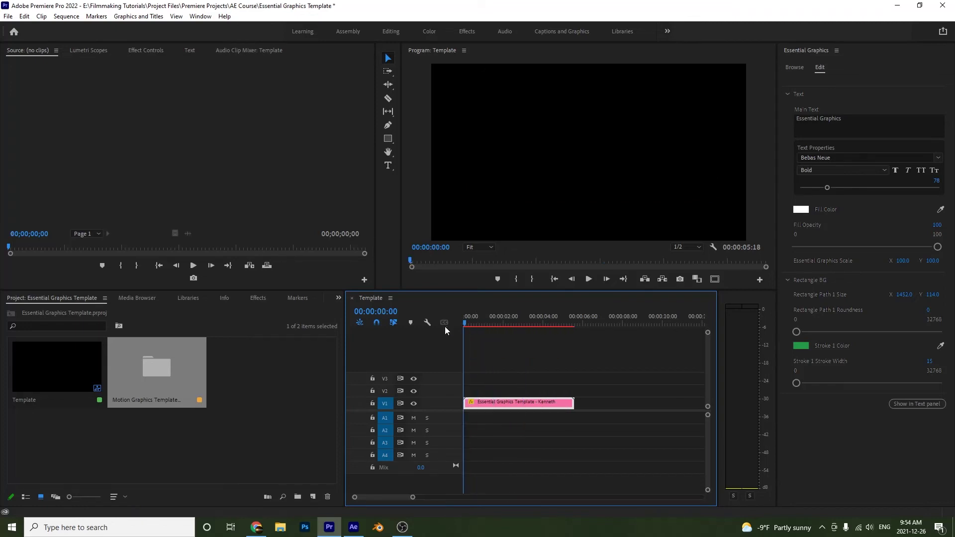
key("space")
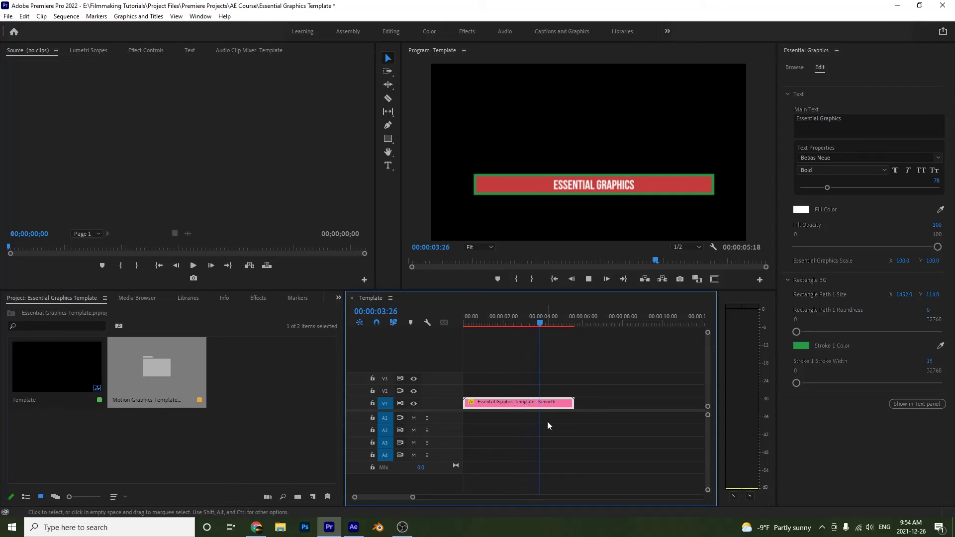
key("space")
- Try rate-stretching the template clip to end at 00:00:11:15, play it from the start, and undo the stretch
left_click_drag(514, 312, 546, 323)
key("r")
left_click_drag(573, 402, 691, 402)
left_click_drag(535, 324, 465, 325)
key("space")
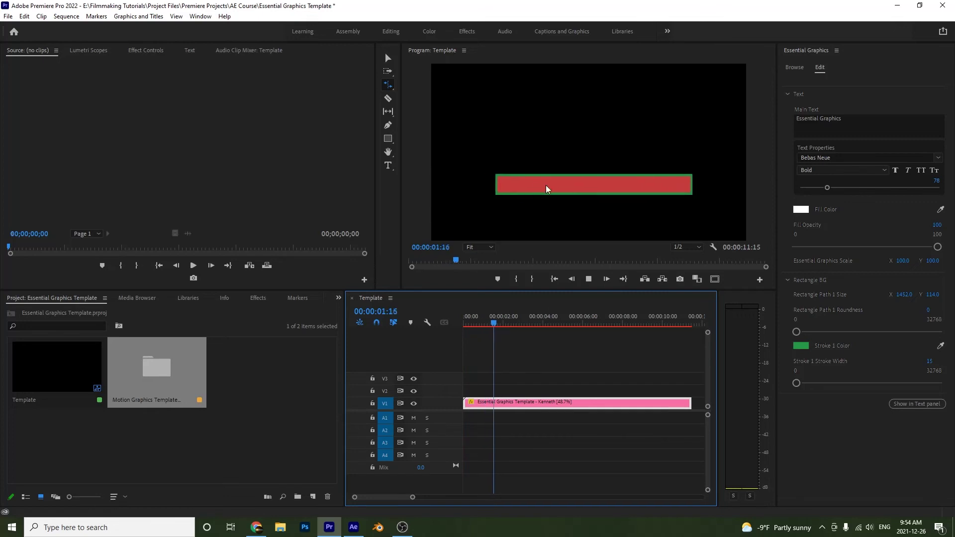
key("space")
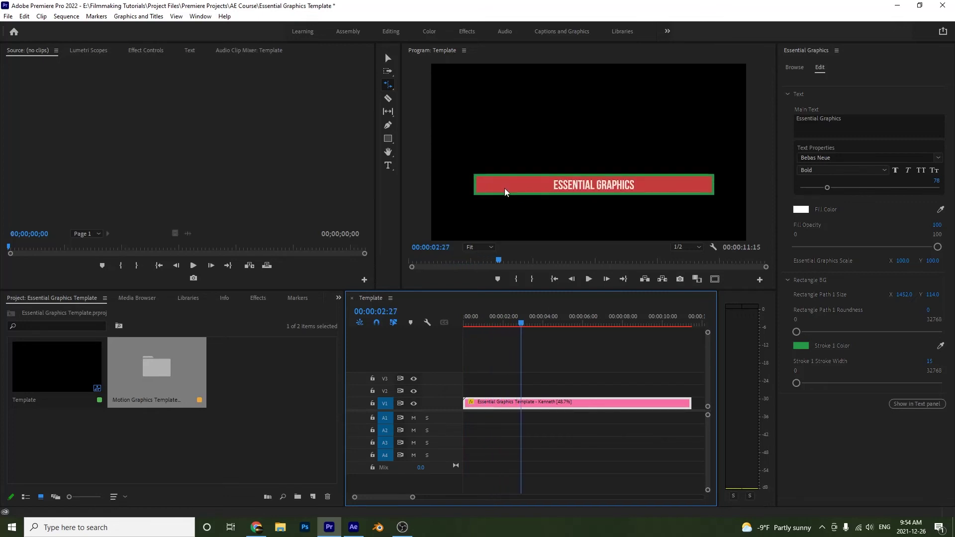
key("ctrl+z")
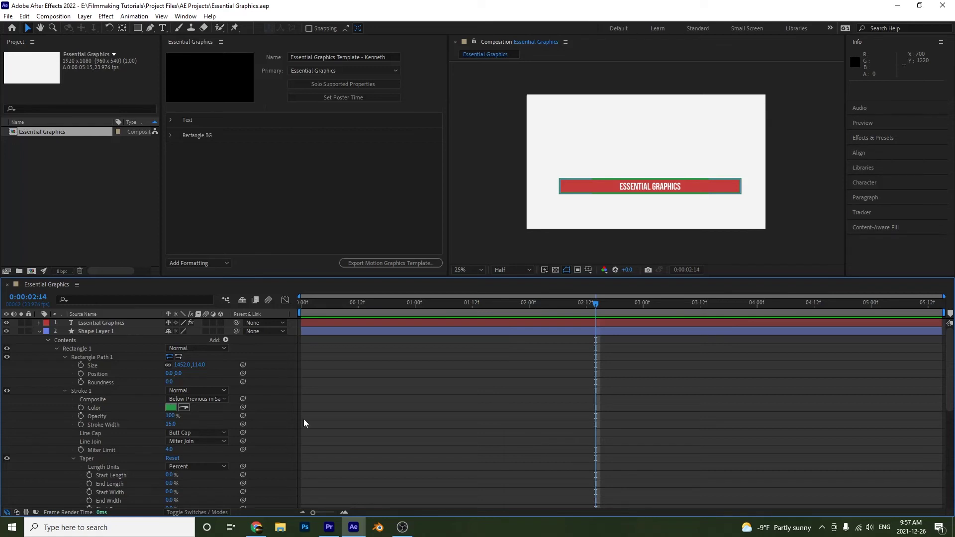
- Collapse Shape Layer 1 and reveal only the keyframed properties of both the text and shape layers
left_click(116, 334)
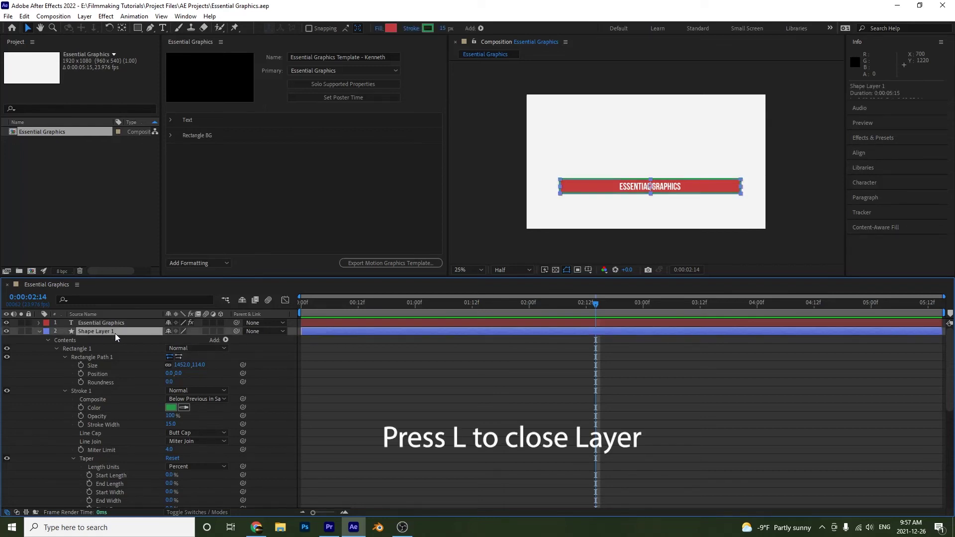
key("l")
left_click_drag(149, 361, 124, 316)
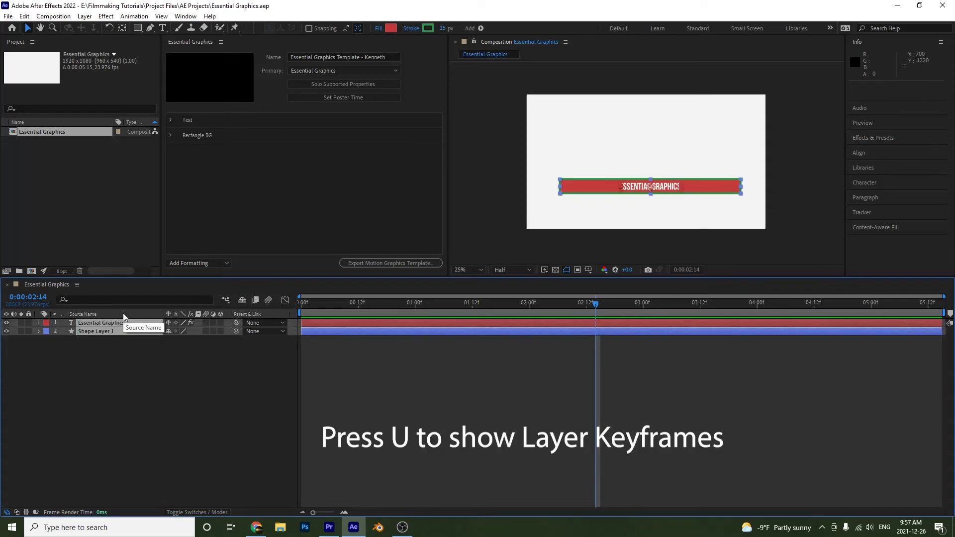
key("u")
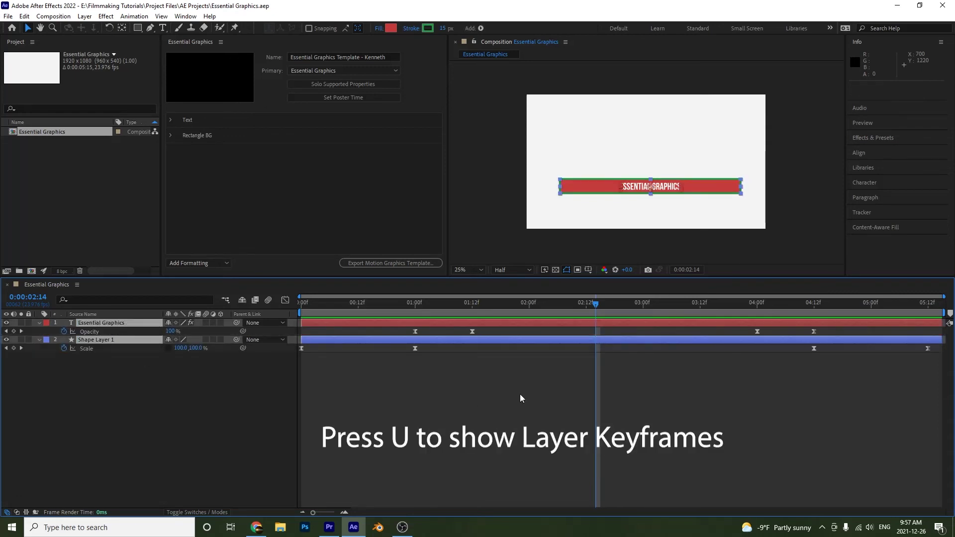
left_click(485, 409)
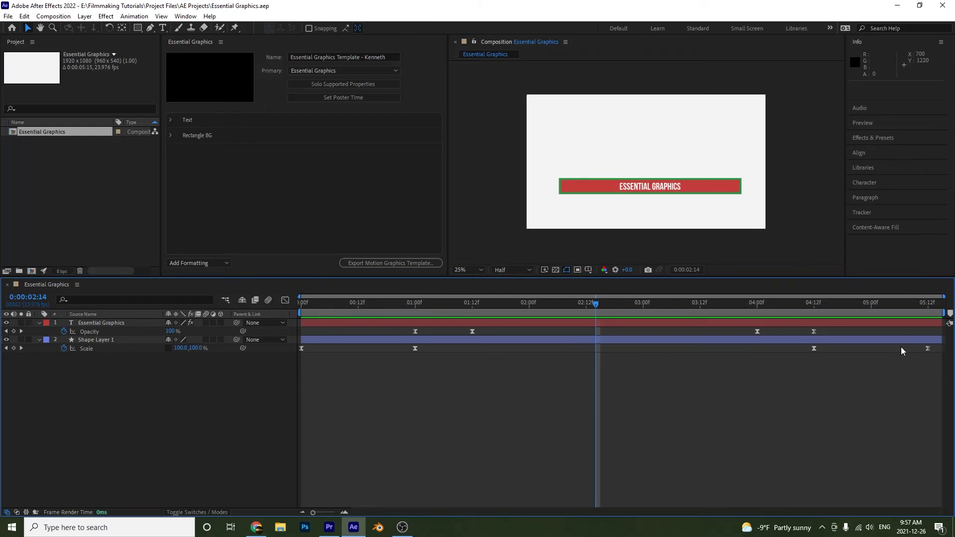
- Create a Responsive Design — Time intro for the composition and extend its end to 0:00:01:12, at the last text opacity fade-in keyframe
left_click_drag(482, 309, 339, 307)
left_click(53, 16)
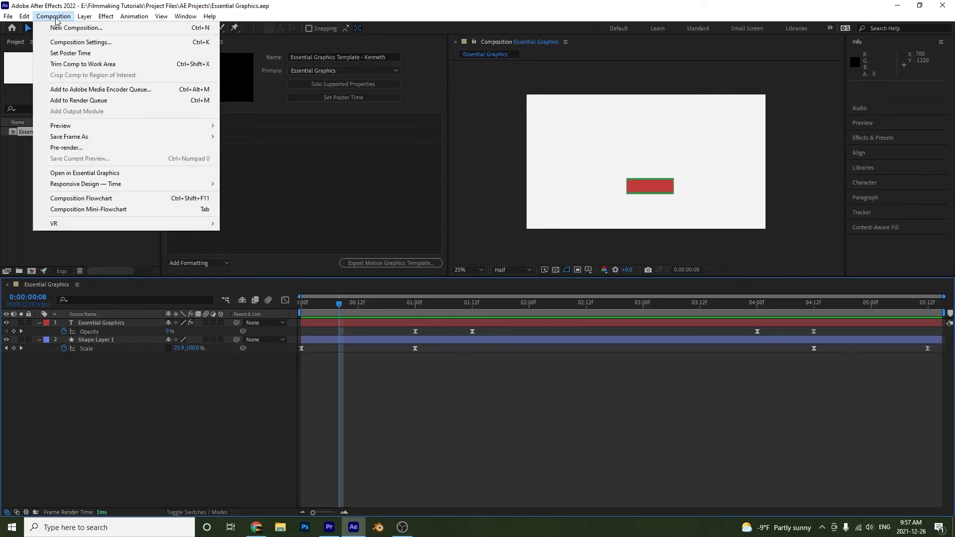
mouse_move(88, 187)
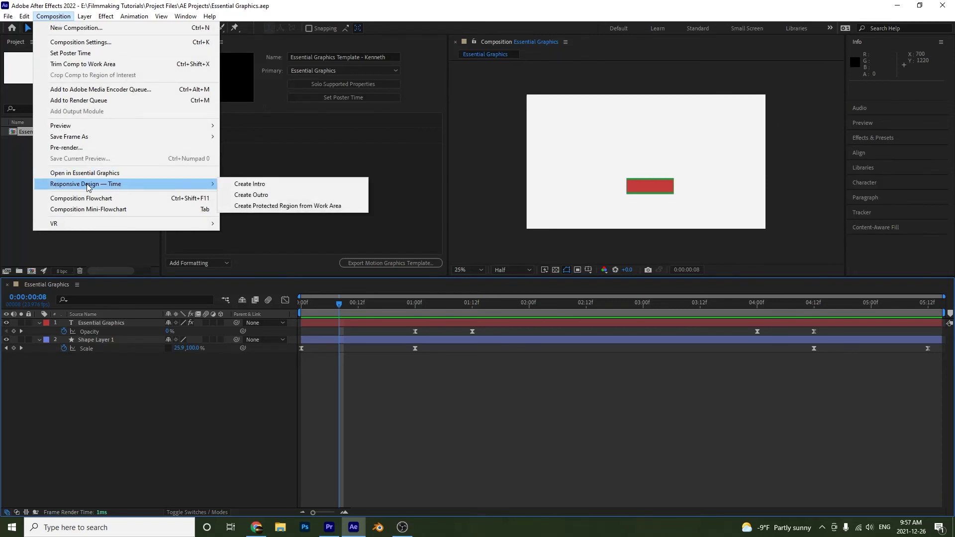
left_click(259, 189)
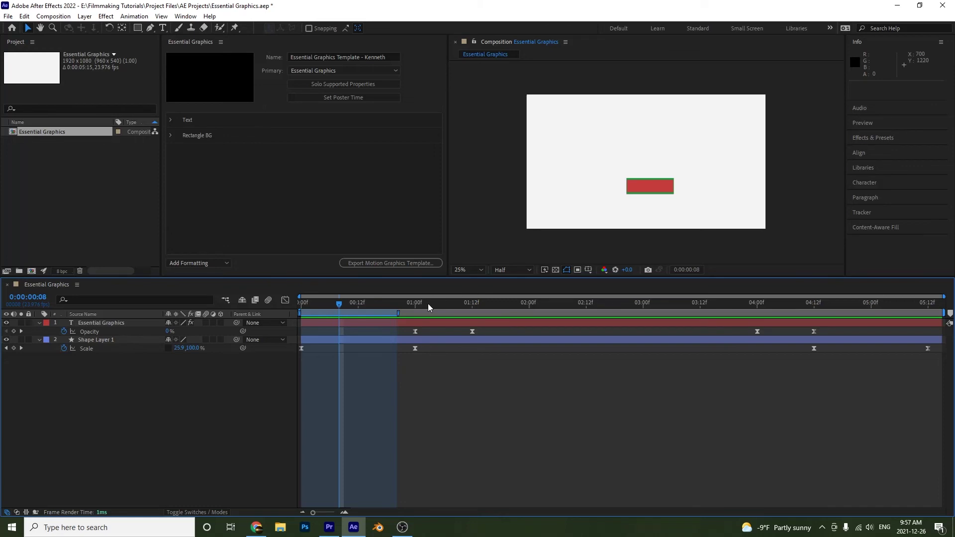
left_click(444, 304)
left_click_drag(444, 304, 472, 304)
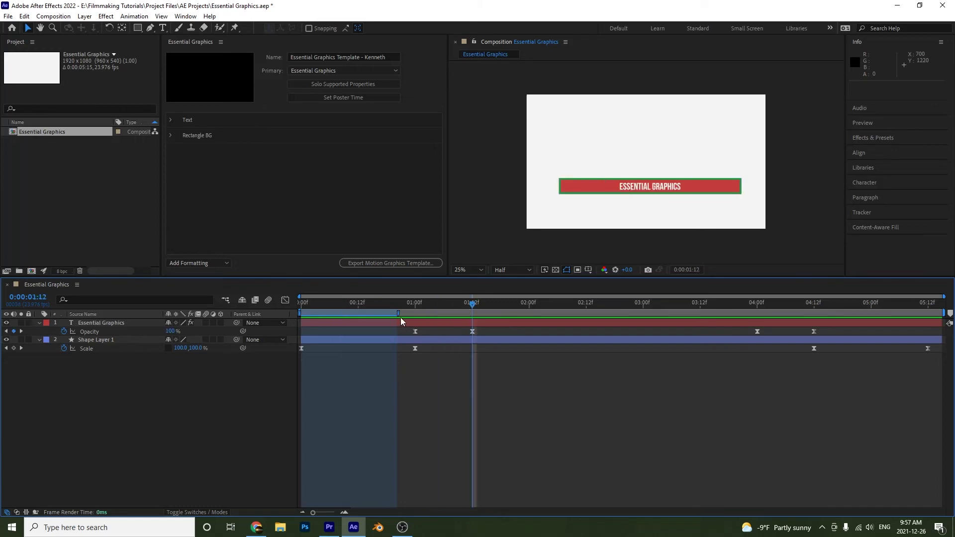
left_click_drag(400, 314, 472, 314)
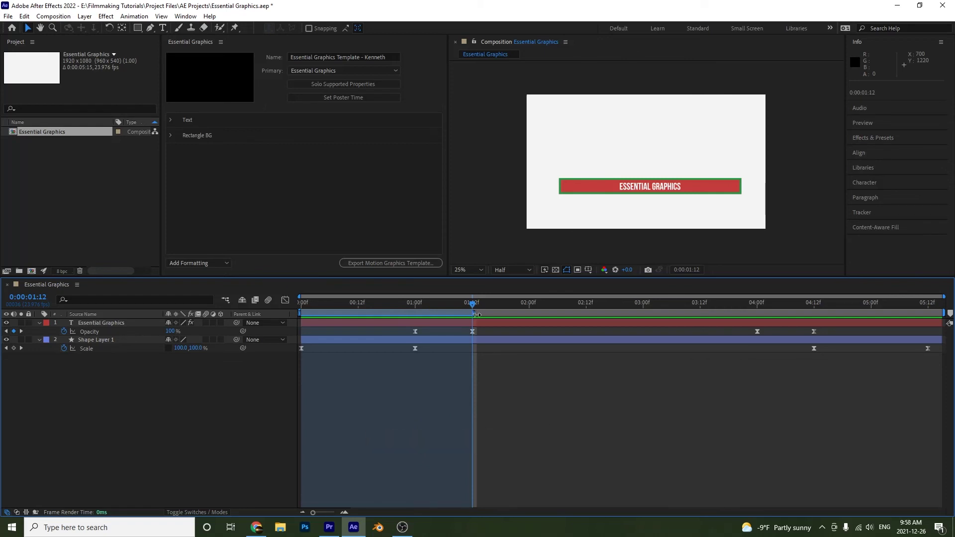
- Create a Responsive Design — Time outro for the composition, spanning 0:00:04:00 to the last scale keyframe at 0:00:05:12
left_click(749, 303)
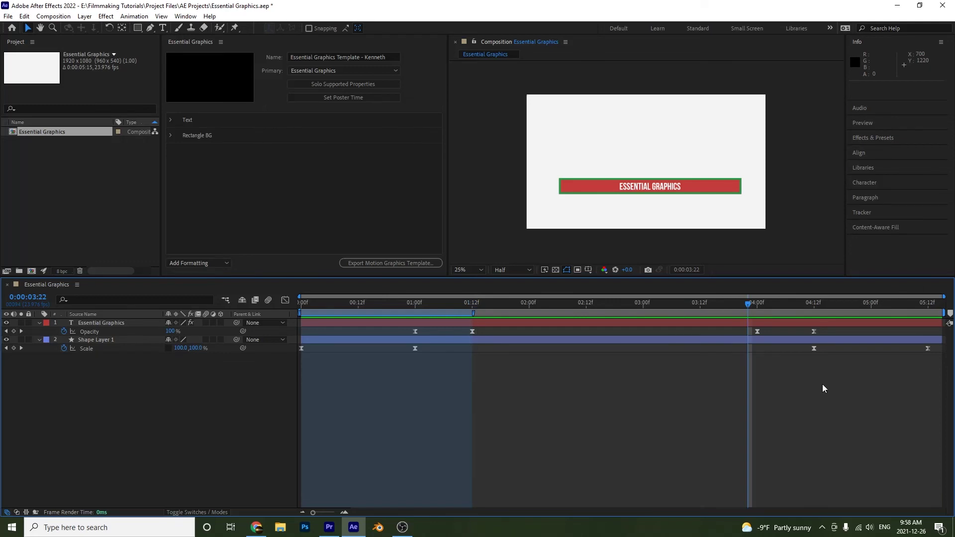
left_click(54, 17)
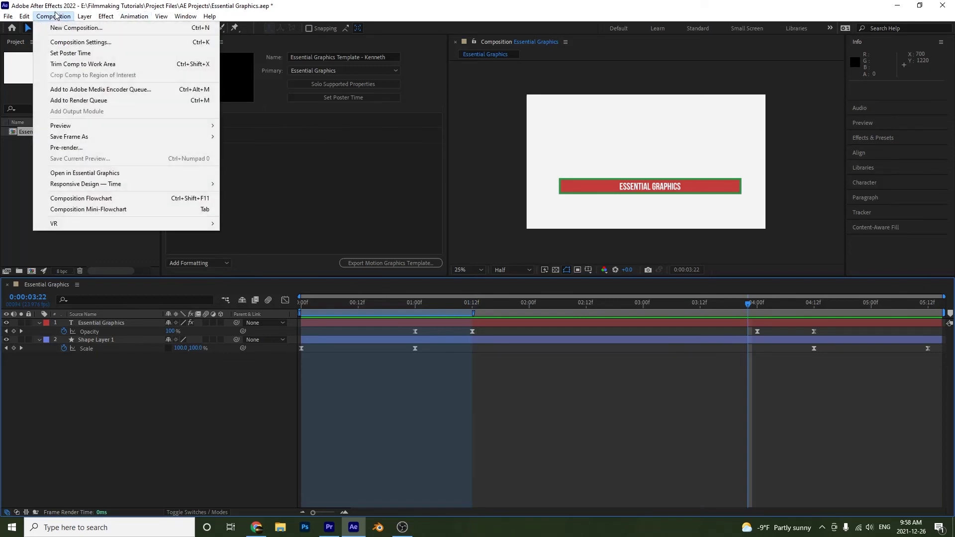
mouse_move(119, 191)
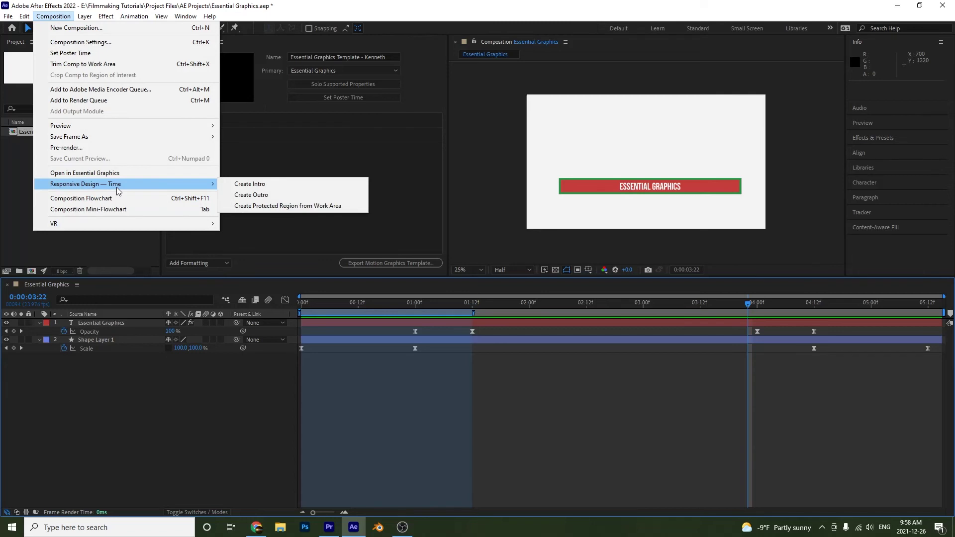
left_click(282, 198)
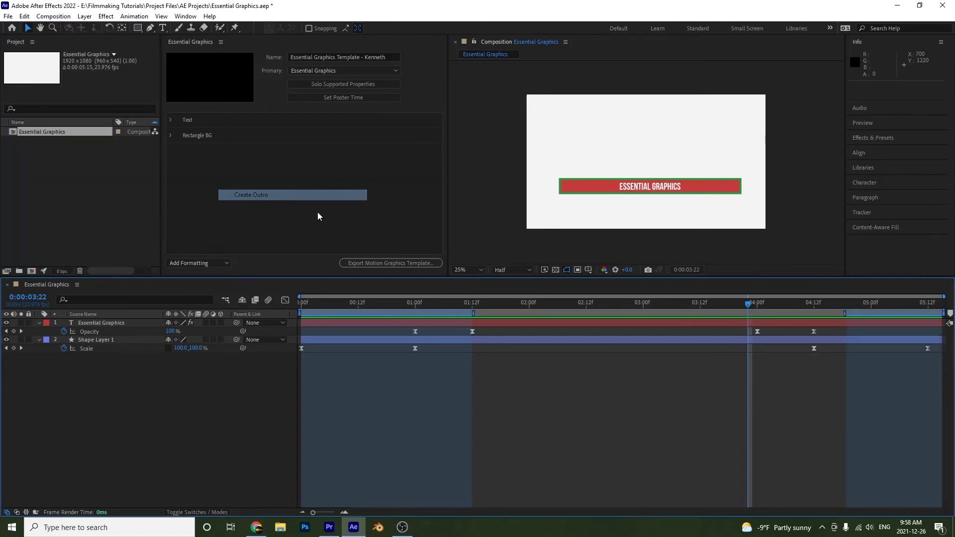
left_click_drag(844, 314, 756, 314)
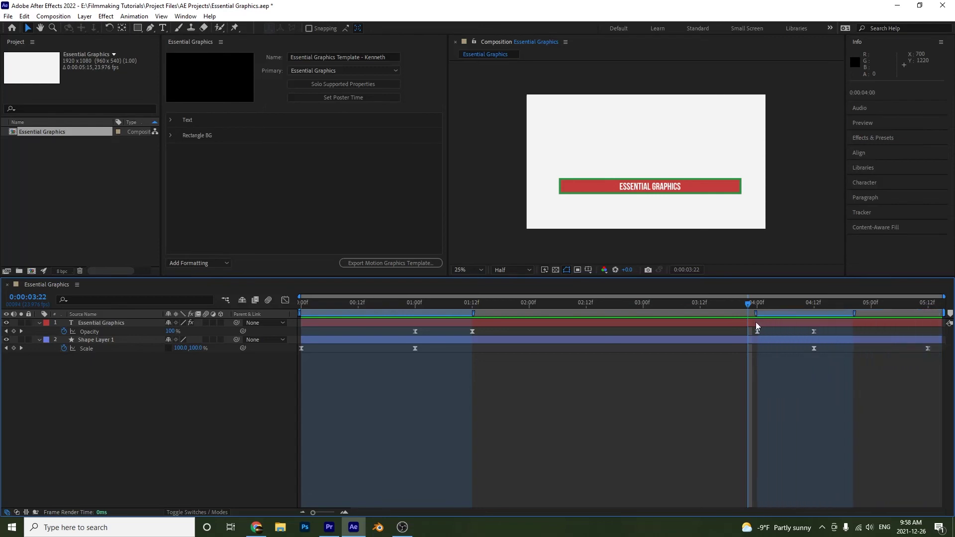
left_click_drag(854, 313, 929, 319)
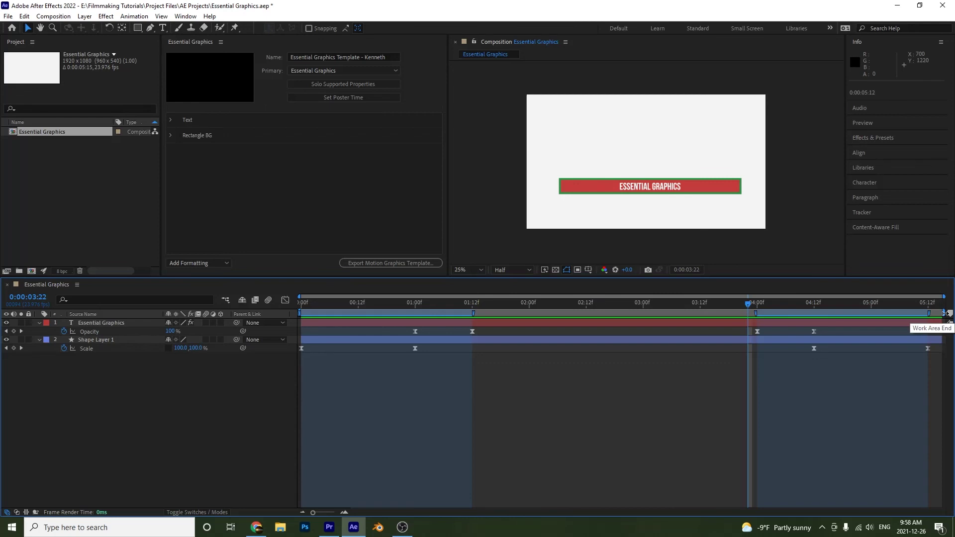
- End the work area at 0:00:05:12, trim the composition to it, and check the last frames of the outro
left_click_drag(945, 313, 929, 317)
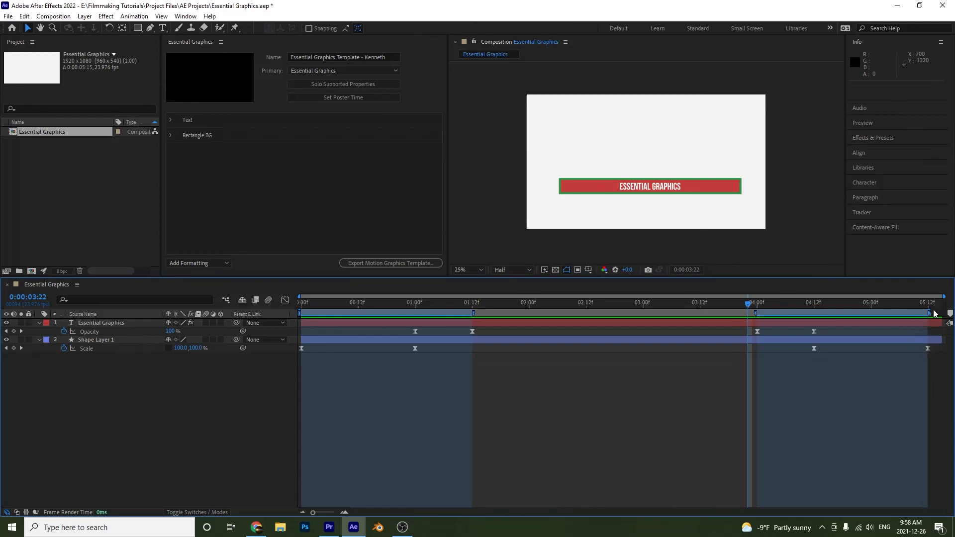
right_click(846, 312)
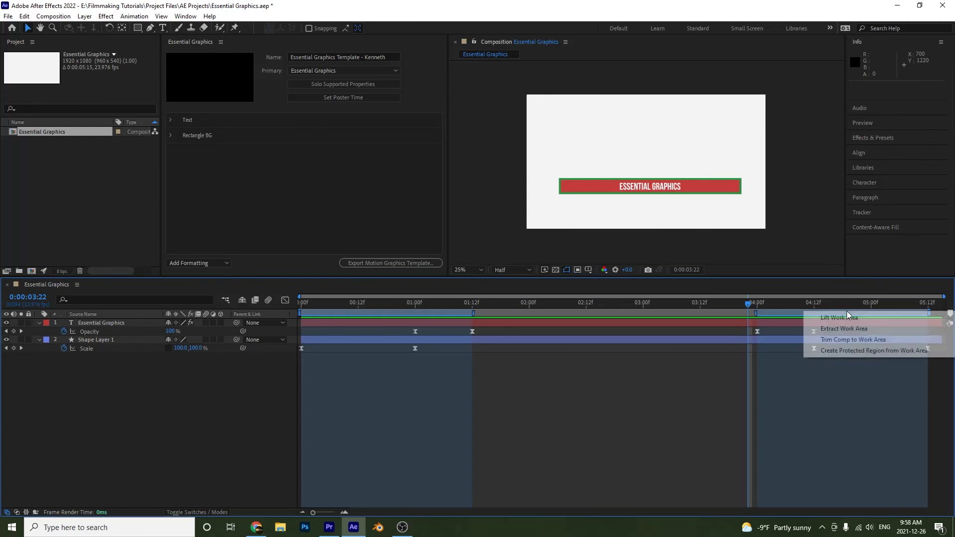
left_click(855, 341)
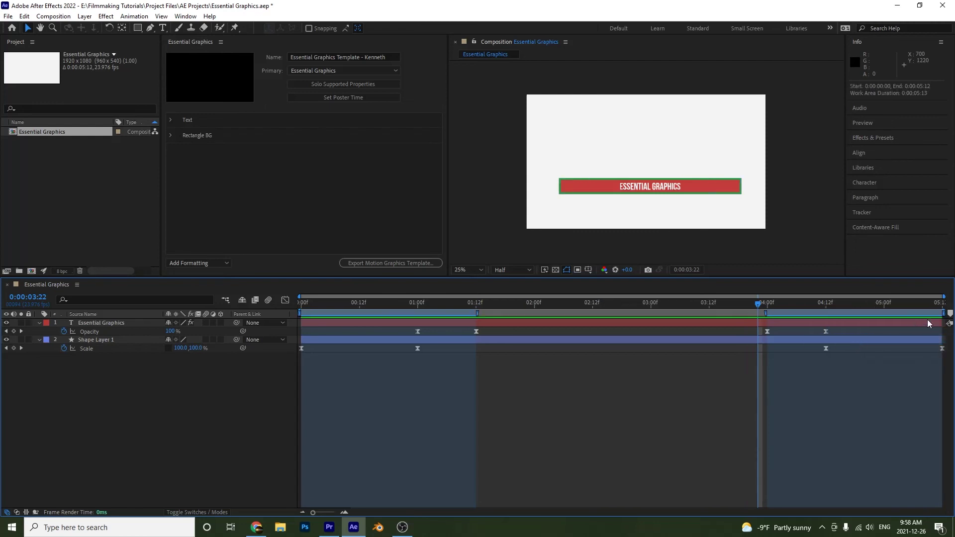
key("End")
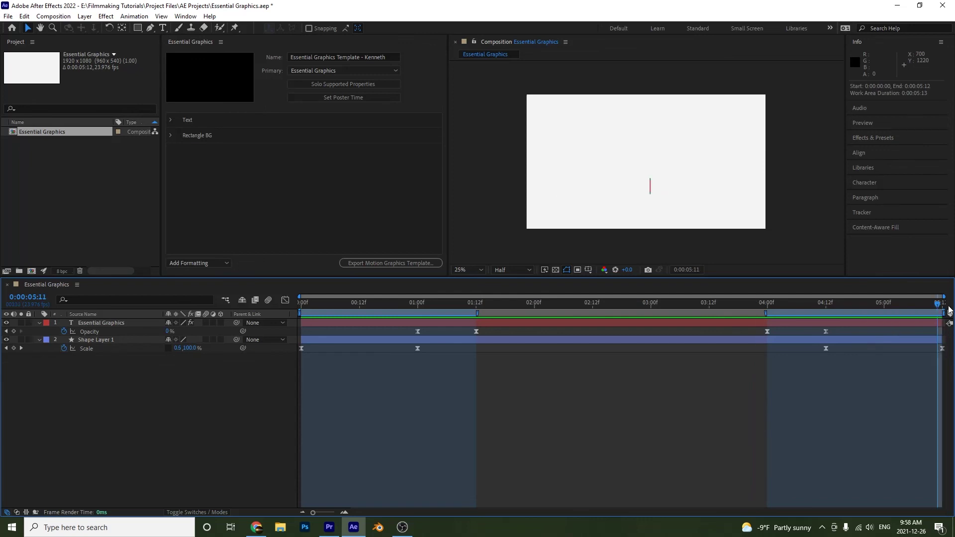
left_click_drag(938, 305, 845, 305)
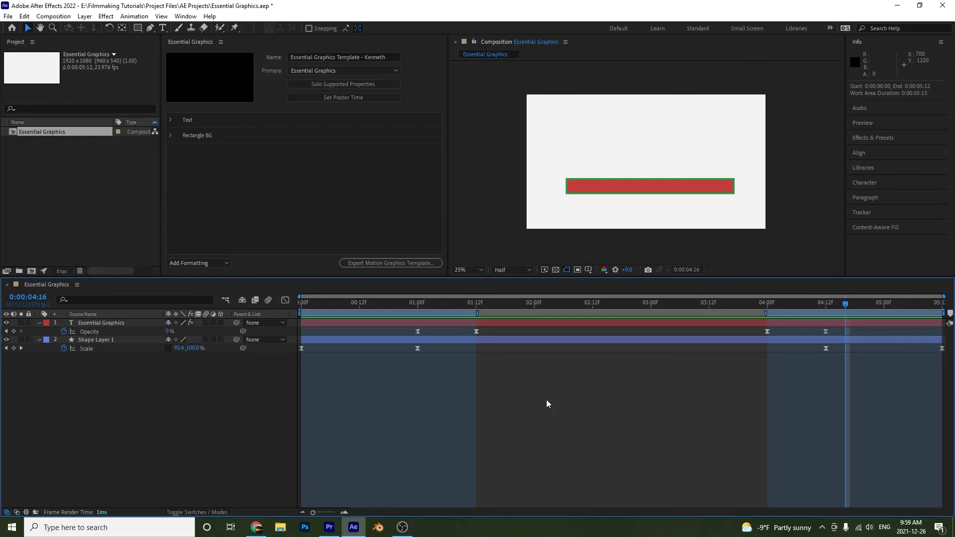
- Save the project and export the motion graphics template to the Local Templates Folder, replacing the existing file
left_click(350, 264)
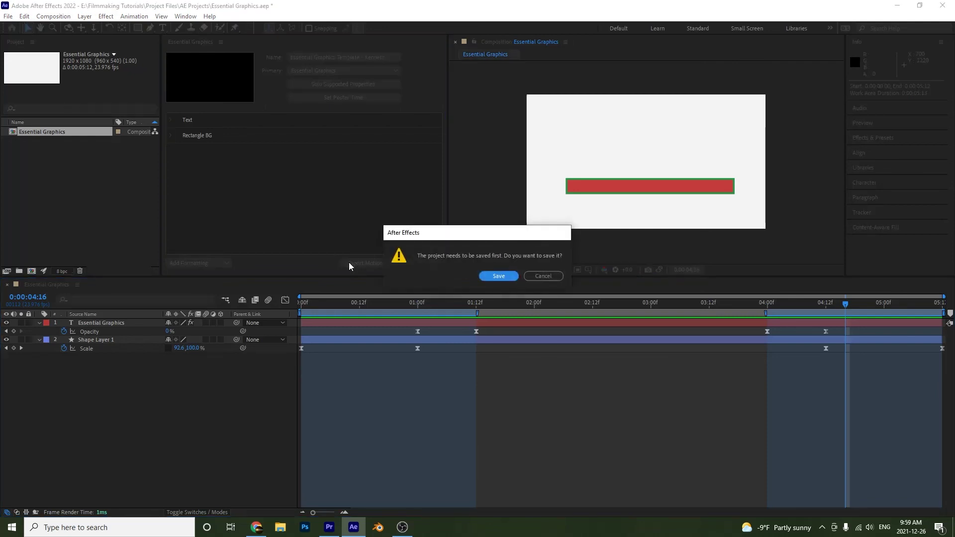
left_click(510, 280)
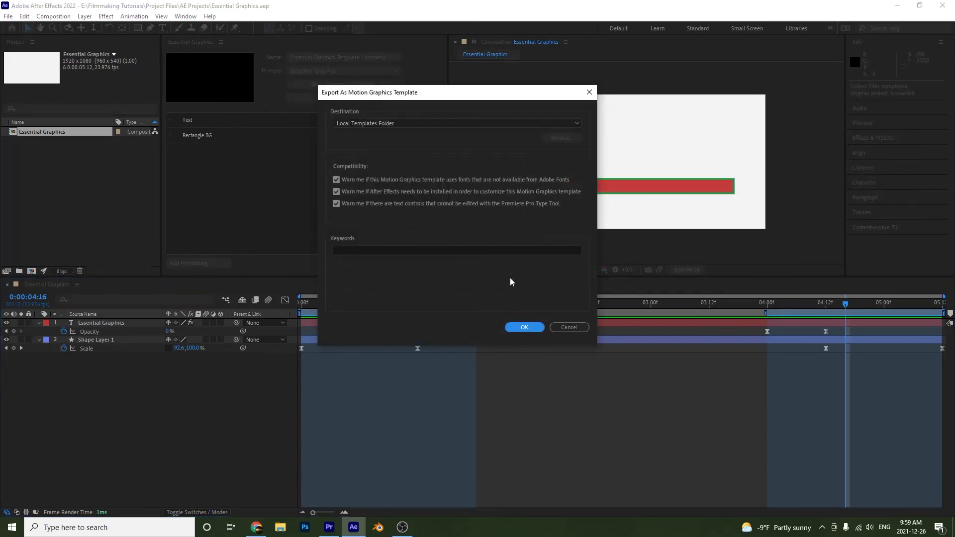
left_click(524, 328)
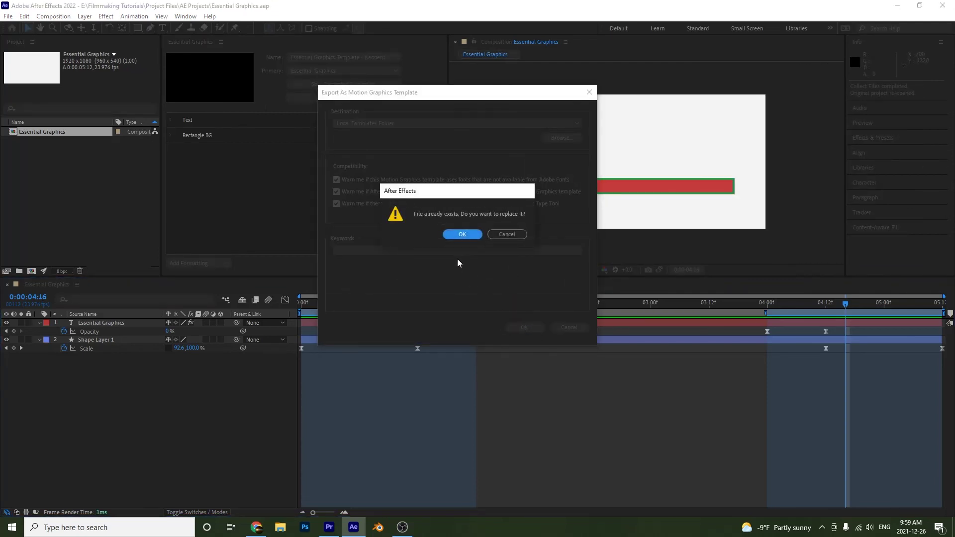
left_click(461, 234)
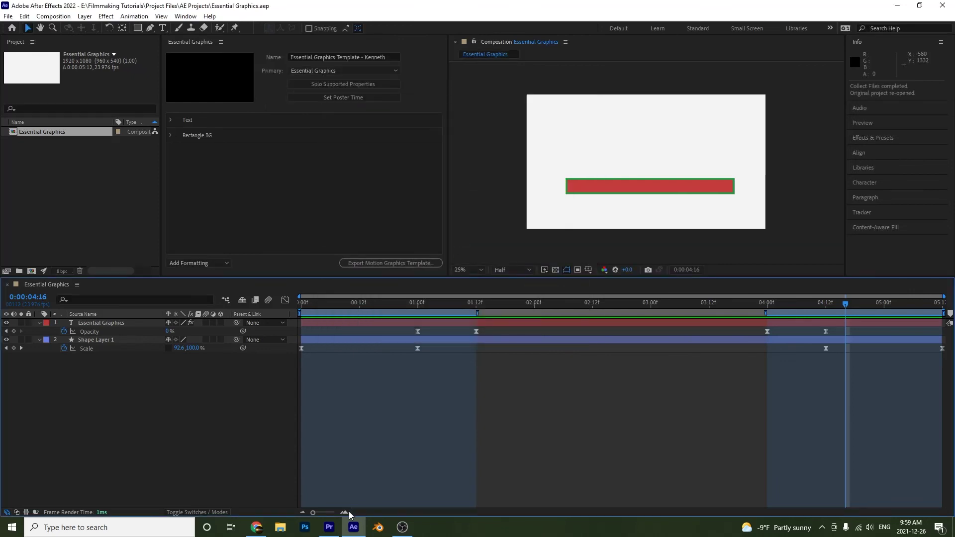
- Switch to Premiere Pro and replace the old template clip with the re-exported template at the start of V1, keeping the existing sequence settings
left_click(328, 528)
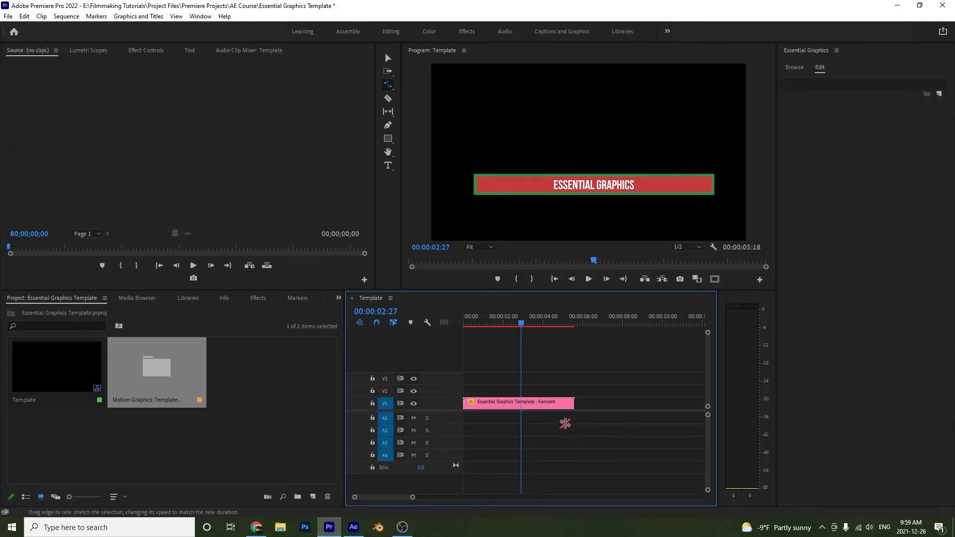
left_click(506, 324)
mouse_move(506, 324)
left_mouse_down()
mouse_move(486, 324)
mouse_move(504, 325)
left_mouse_up()
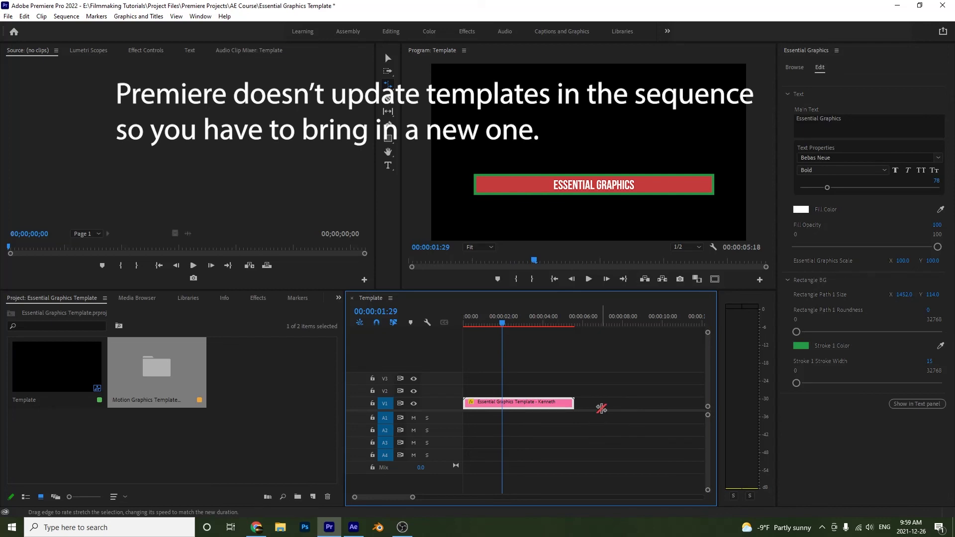
key("Delete")
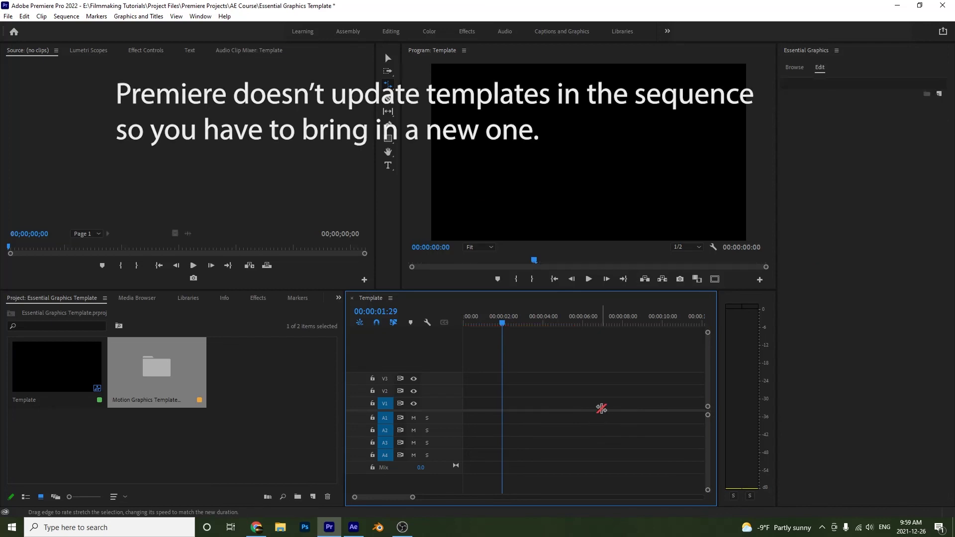
left_click(798, 67)
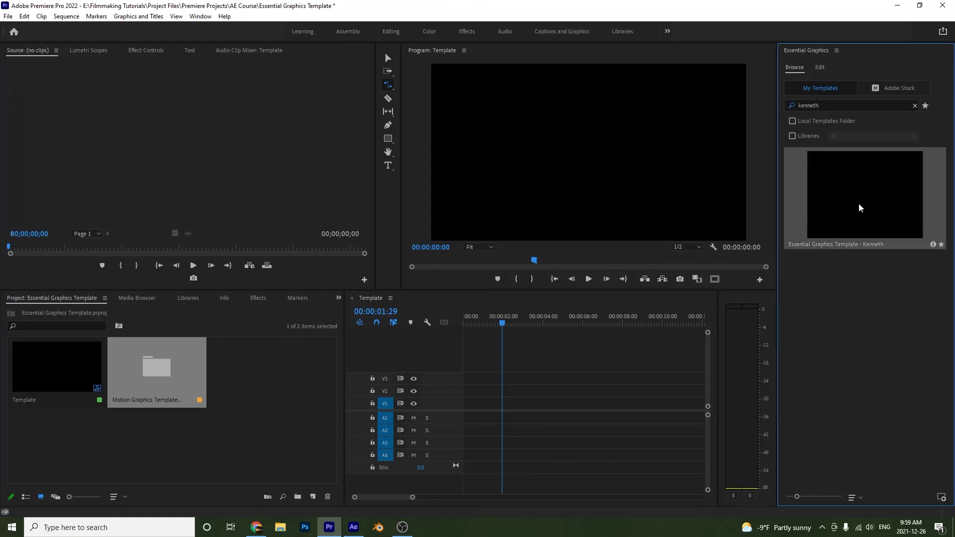
left_click_drag(888, 198, 483, 405)
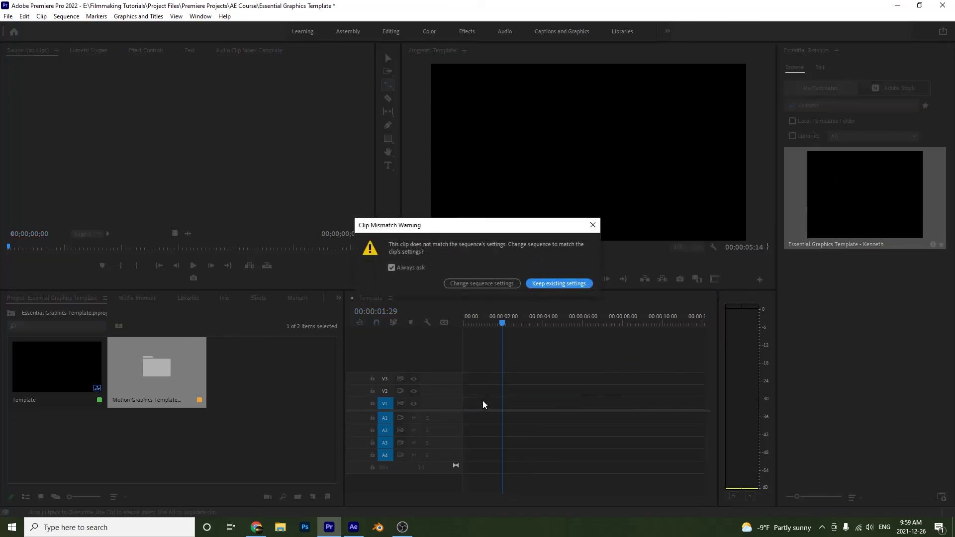
left_click(559, 283)
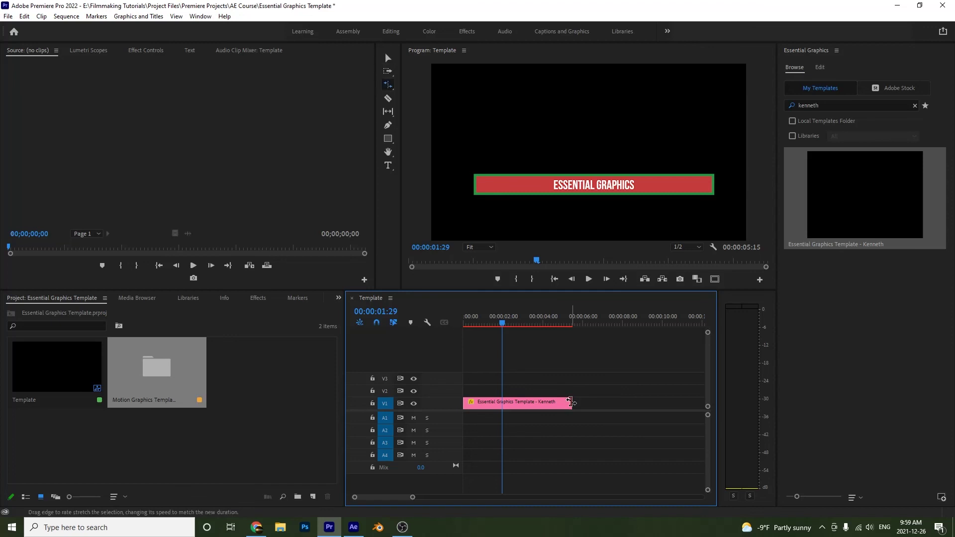
- Rate-stretch the new template clip to a duration of 00:00:12:02 and play its intro and outro
left_click_drag(570, 403, 701, 403)
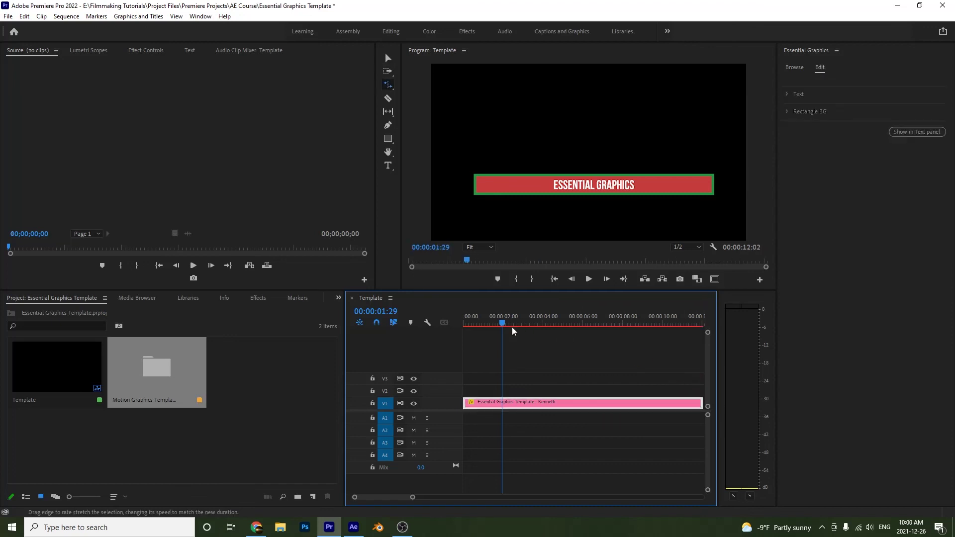
left_click_drag(504, 325, 446, 333)
key("space")
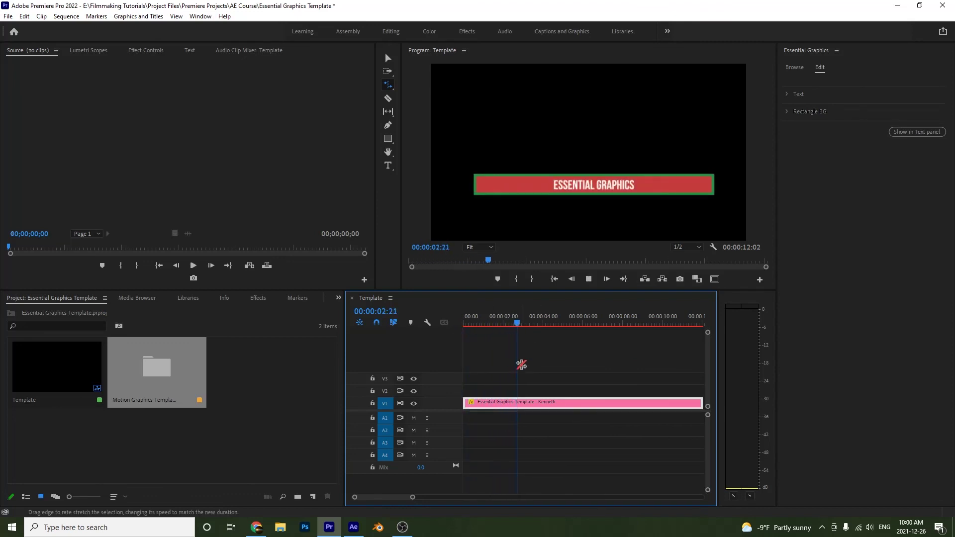
key("minus")
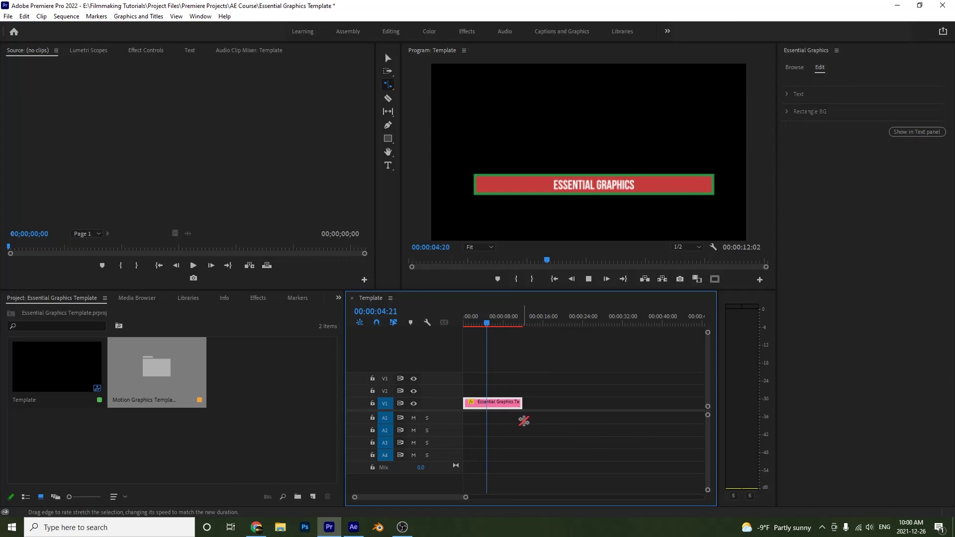
left_click(515, 325)
key("space")
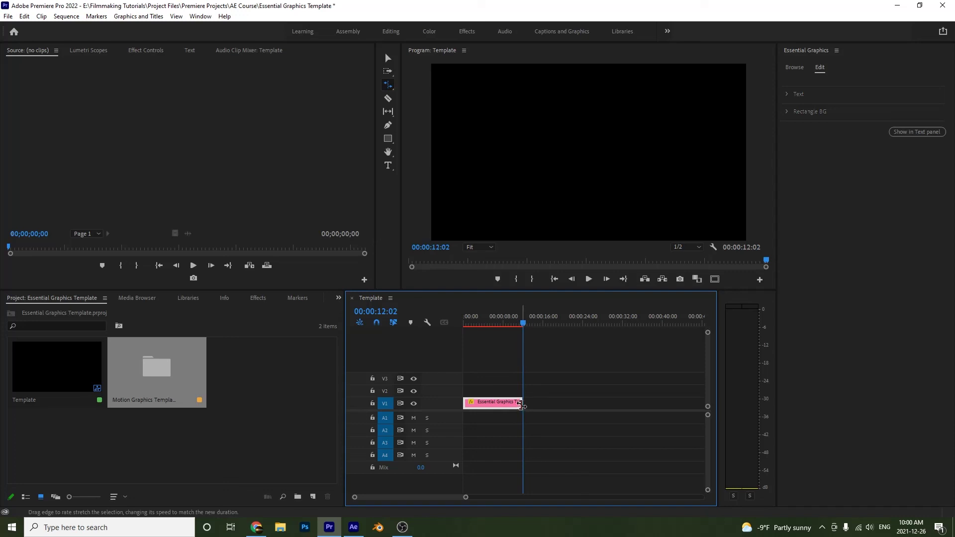
- Rate-stretch the template clip to a duration of 00:00:43:01 and play its intro from the start
left_click_drag(521, 406, 676, 405)
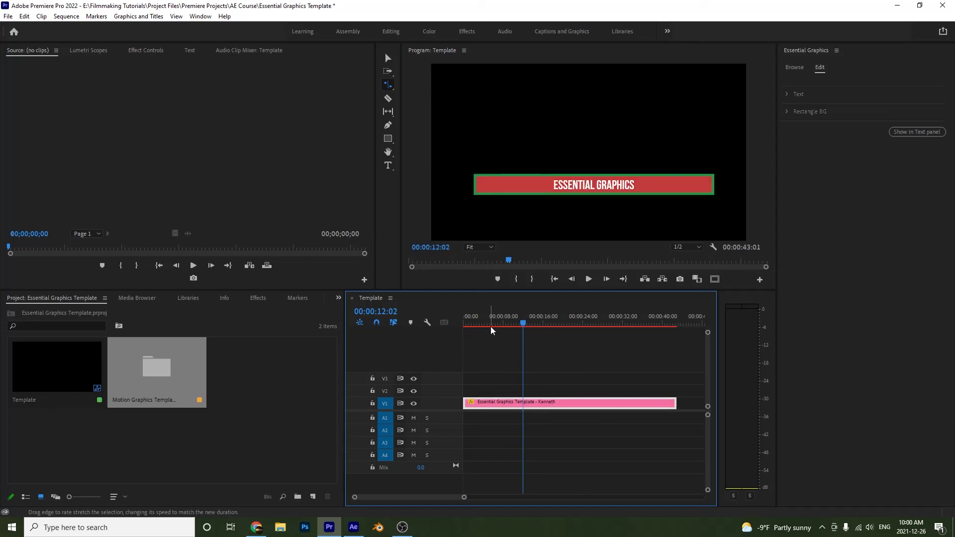
left_click_drag(491, 323, 438, 328)
key("space")
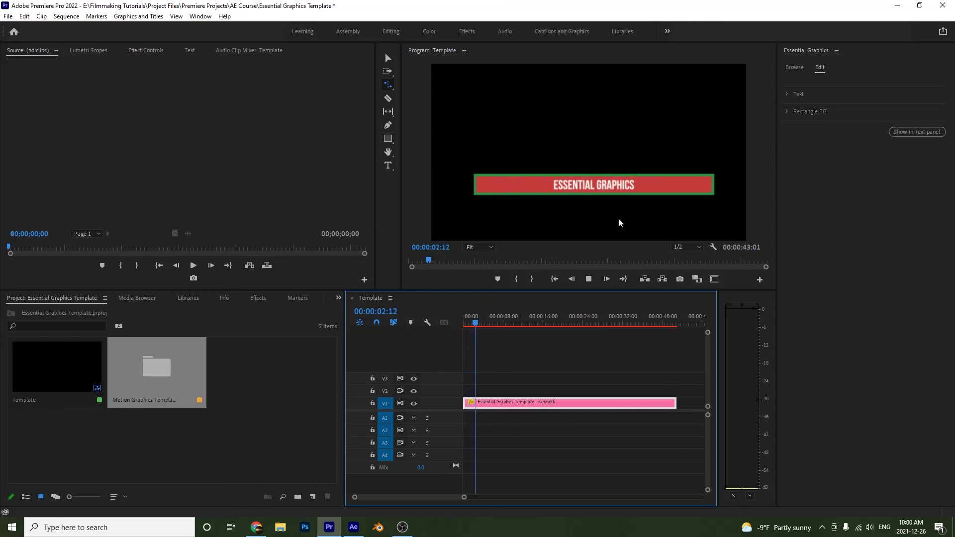
key("space")
- Rate-stretch the template clip down to a few seconds and play it from the start of the sequence
left_click_drag(674, 406, 489, 420)
key("Home")
key("space")
key("space")
- Rate-stretch the template clip to a duration of 00:00:02:02 and play it from the start
left_click_drag(487, 405, 471, 405)
key("Home")
key("space")
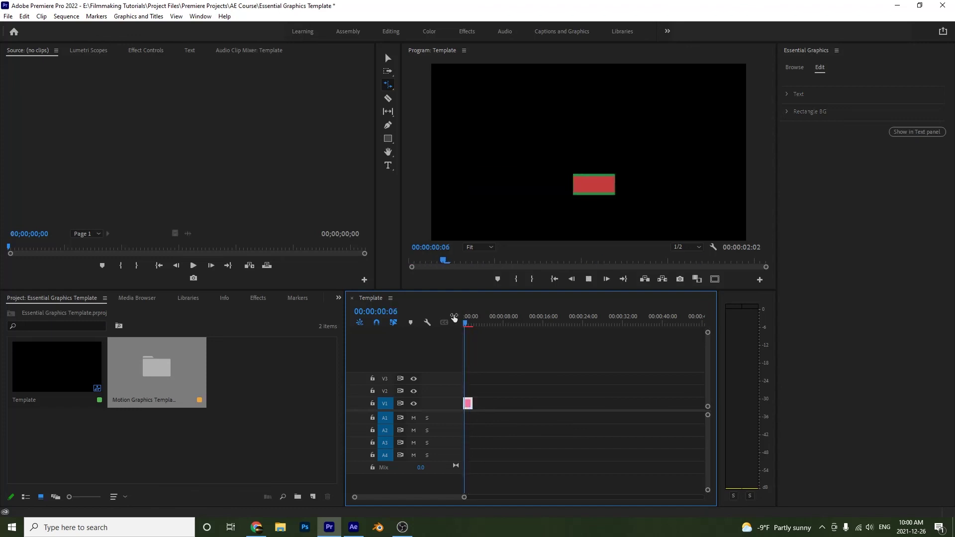
key("=")
key("=")
key("Home")
key("space")
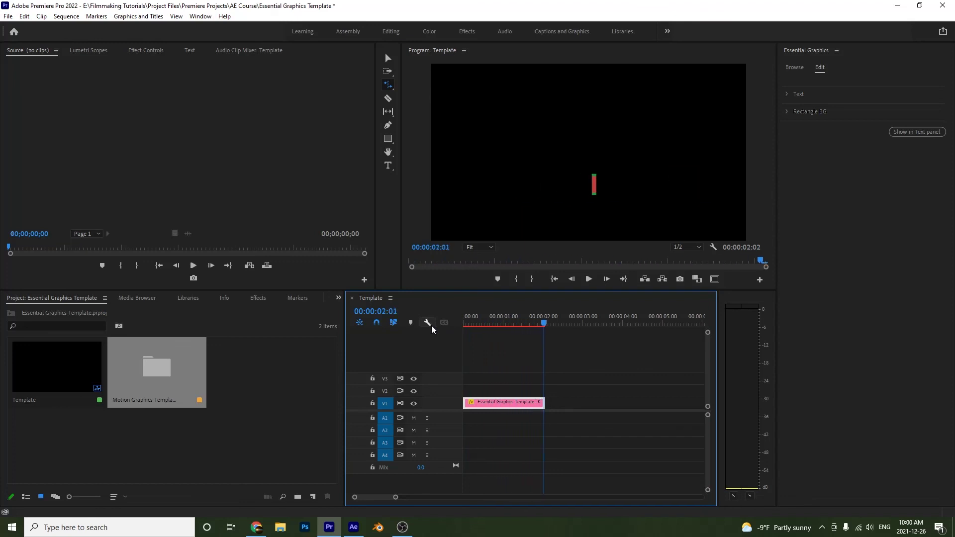
- Examine how the text and rectangle animate in and out in the shortened template clip by replaying it from the start
key("Home")
key("space")
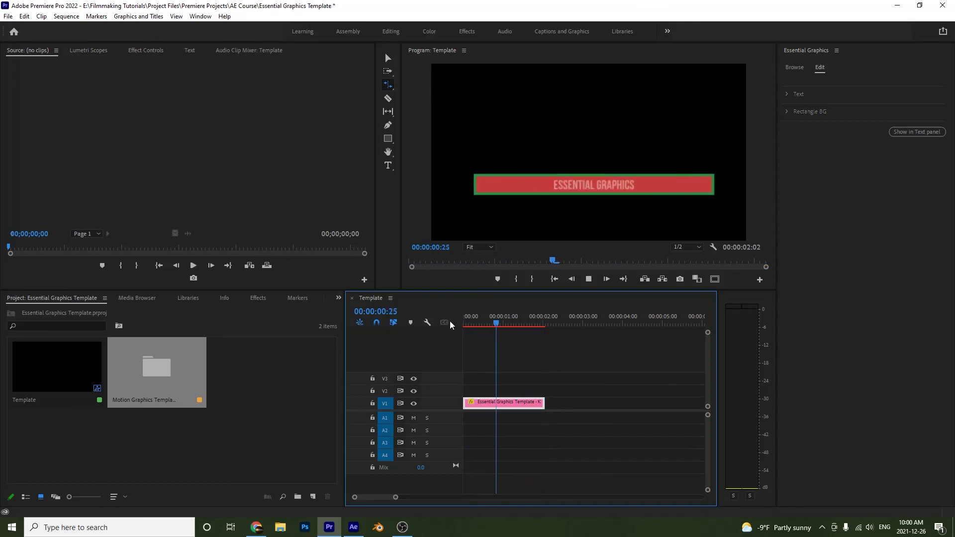
key("space")
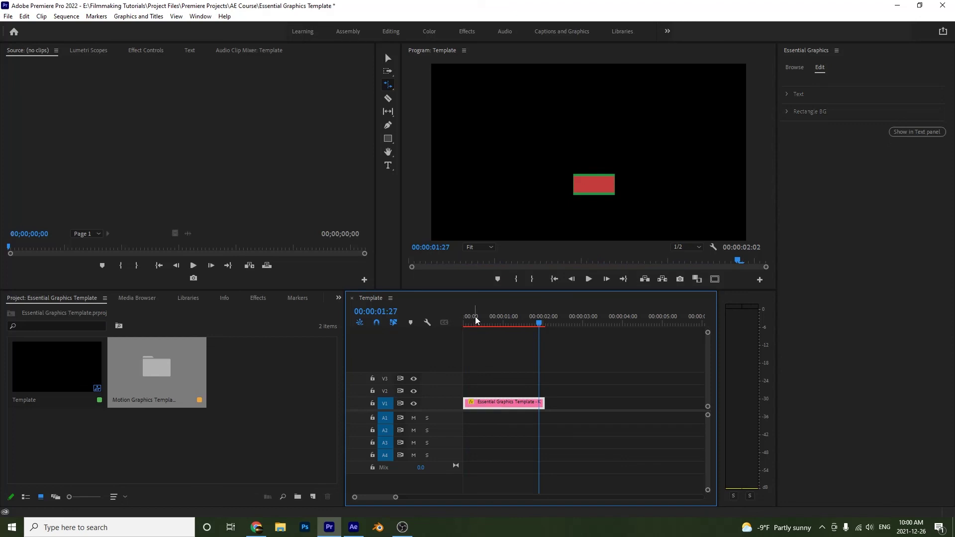
key("Home")
key("space")
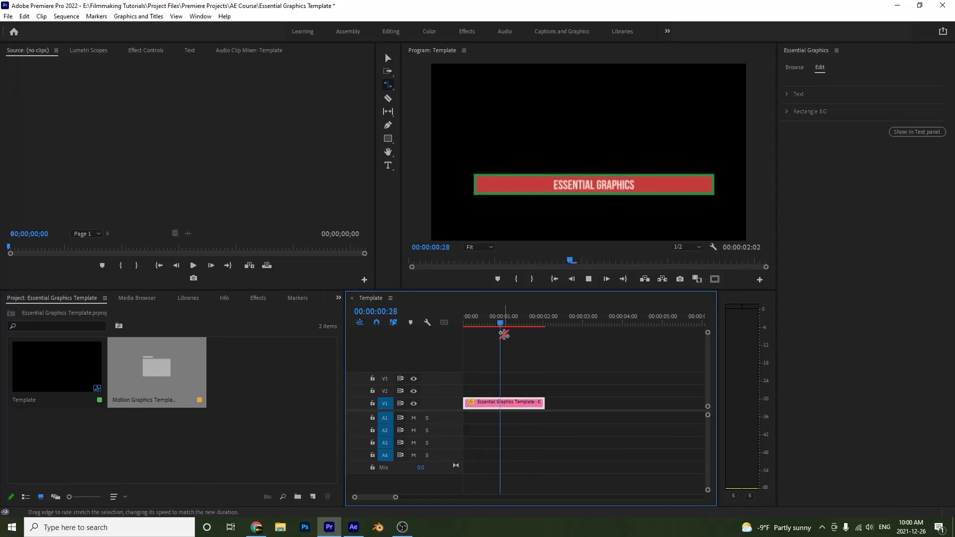
left_click(488, 325)
key("Home")
key("space")
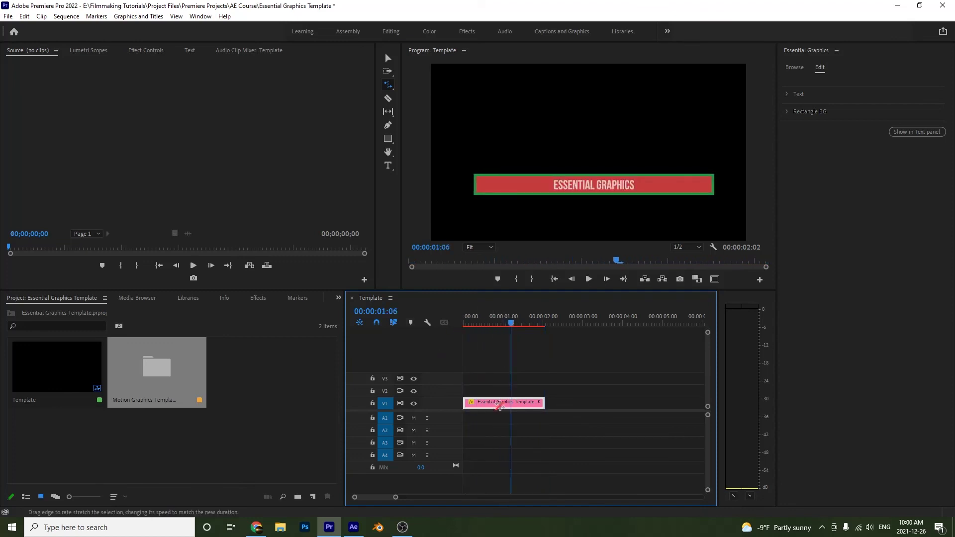